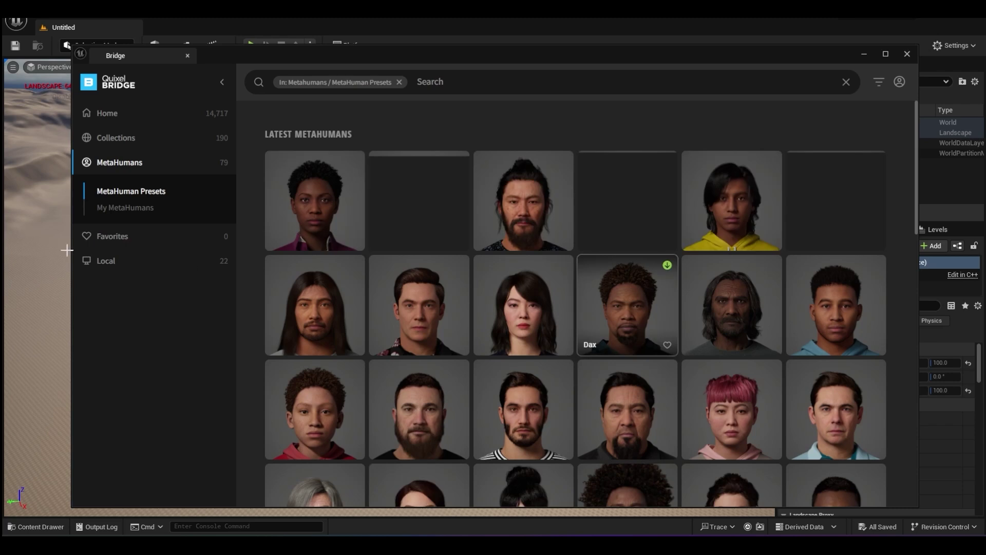
left_click(168, 262)
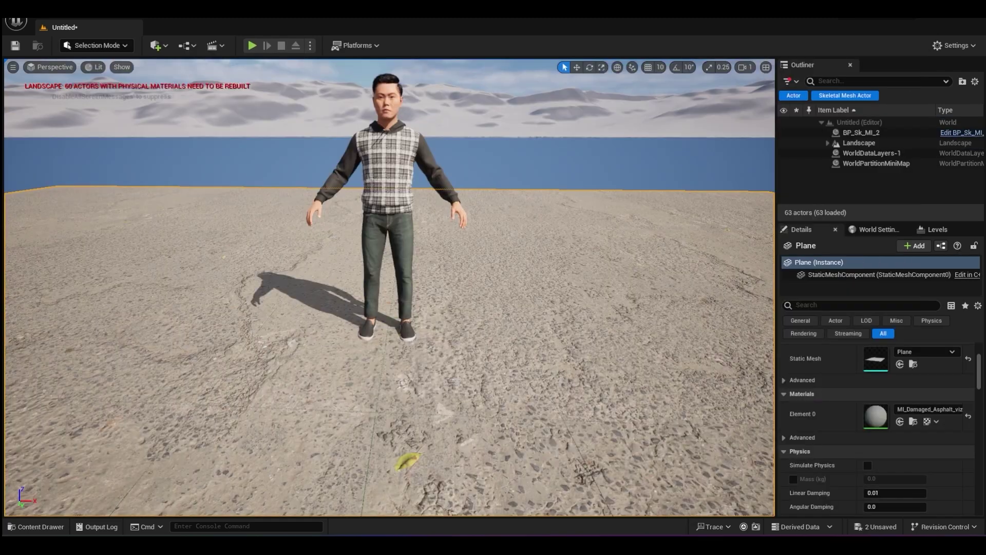
Delete the Damaged_Asphalt_vizhdcz folder from the project's Megascans Surfaces folder.
key("ctrl+space")
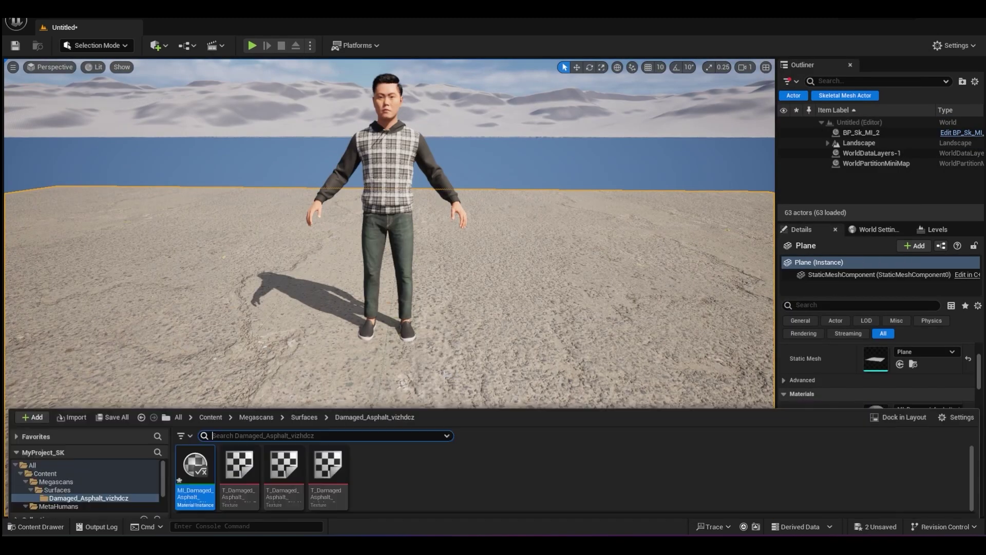
left_click(33, 407)
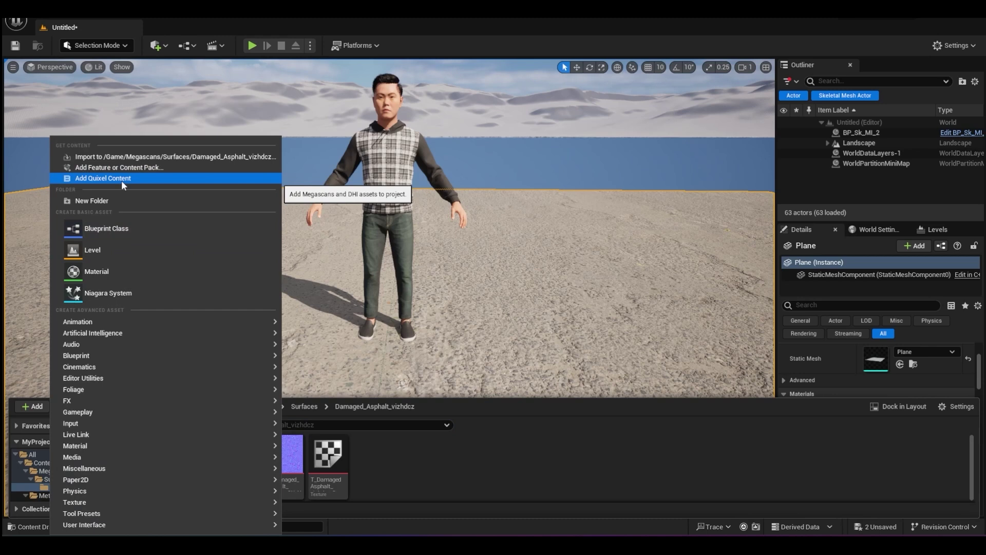
left_click(430, 470)
left_click(302, 406)
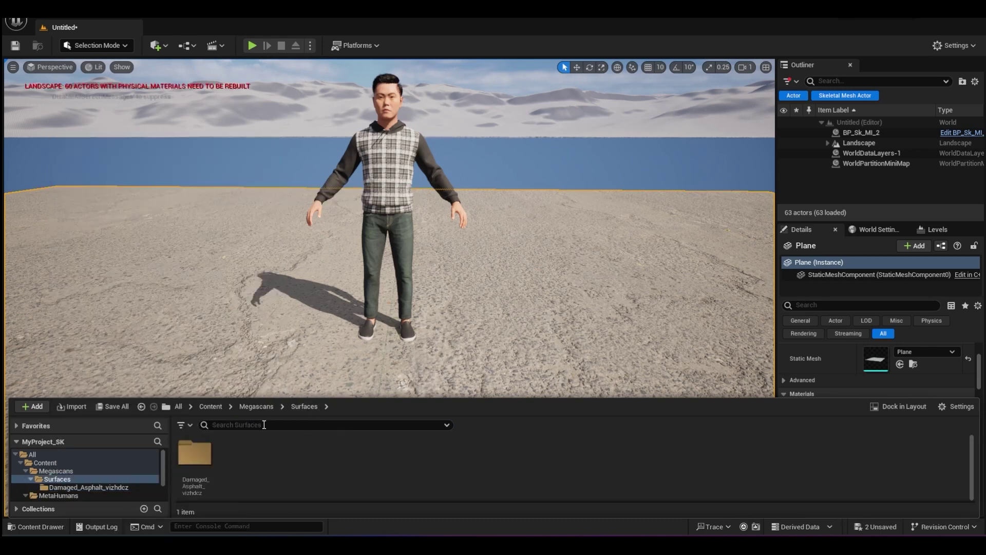
left_click(195, 452)
key("Delete")
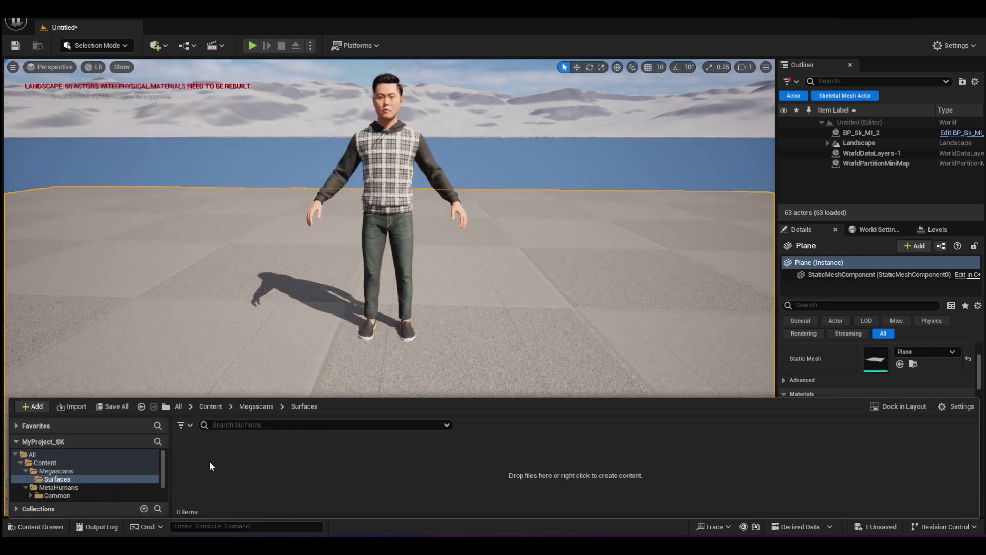
Open the Quixel content library and browse the Asphalt category of its surfaces.
left_click(35, 410)
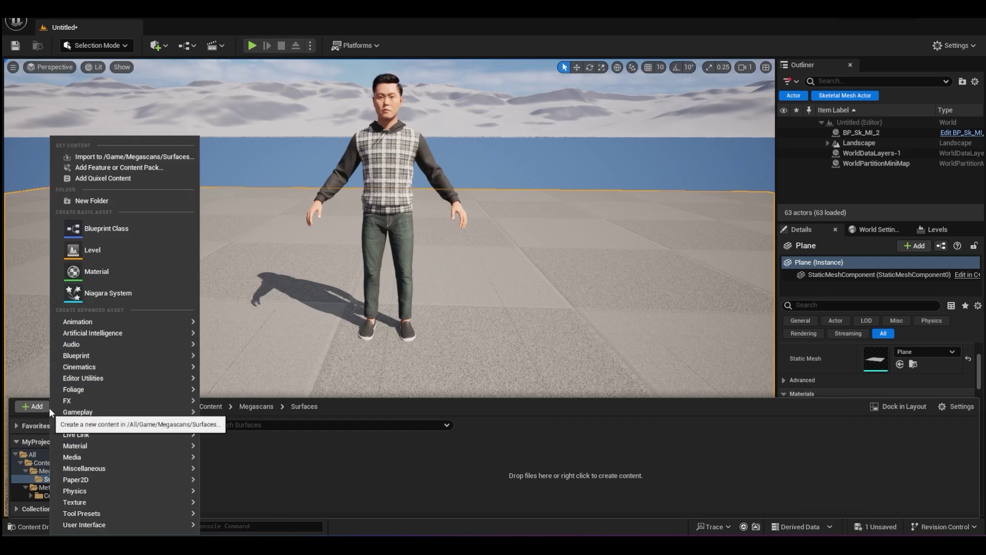
left_click(113, 178)
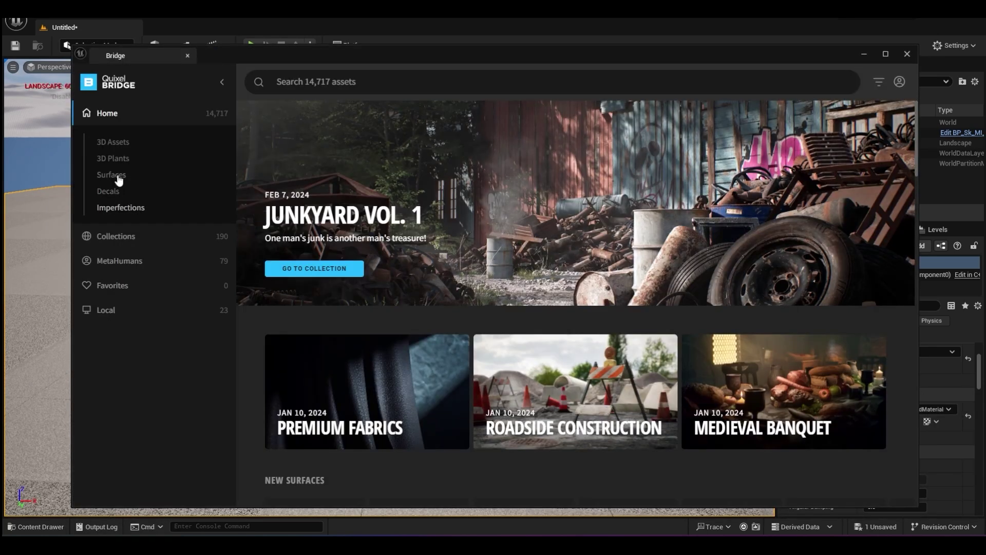
left_click(111, 175)
left_click(334, 188)
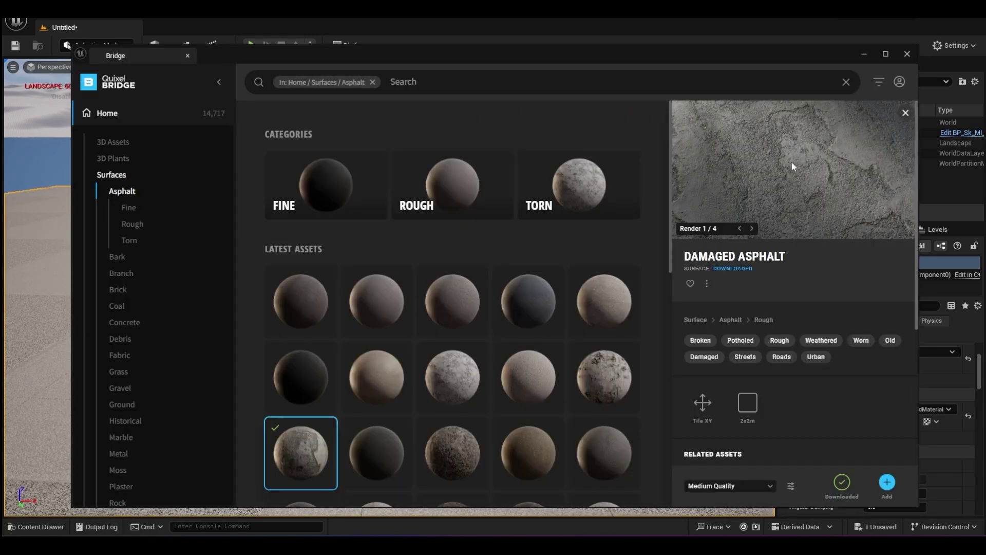
Set the Damaged Asphalt surface to High Quality and add it to the project.
scroll(799, 421, "down", 4)
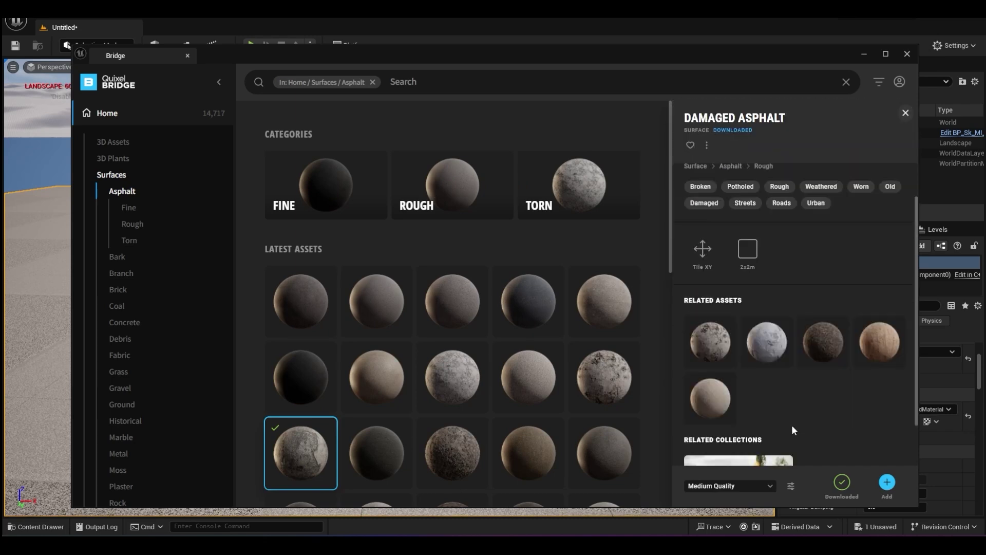
left_click(744, 488)
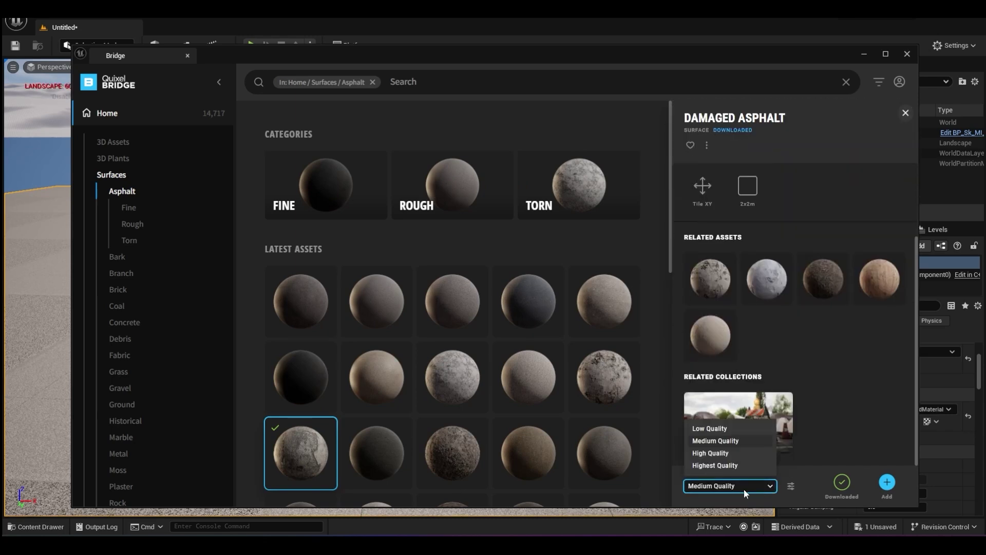
left_click(711, 453)
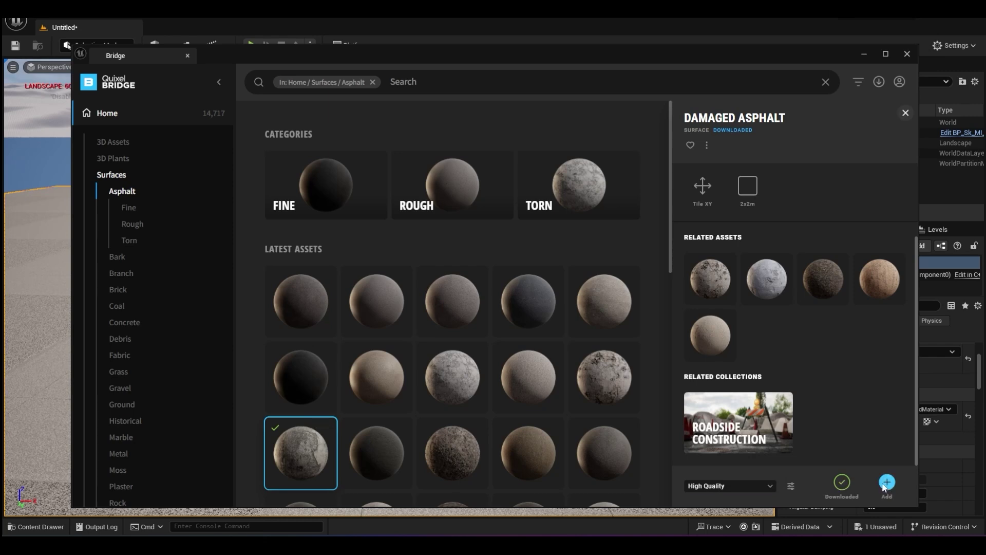
left_click(886, 483)
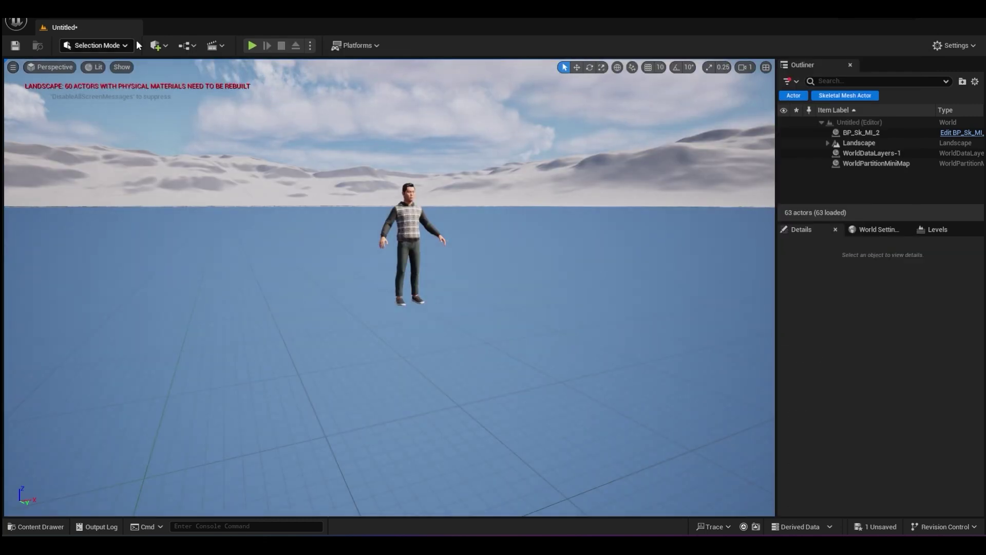
Add a plane shape to the level and scale it uniformly to 20.
left_click(158, 46)
mouse_move(184, 140)
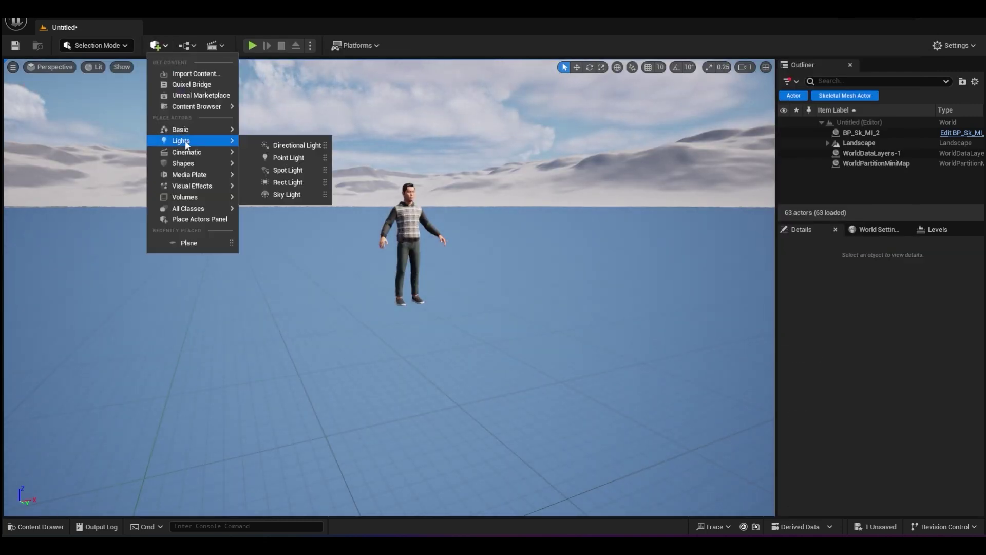
mouse_move(202, 162)
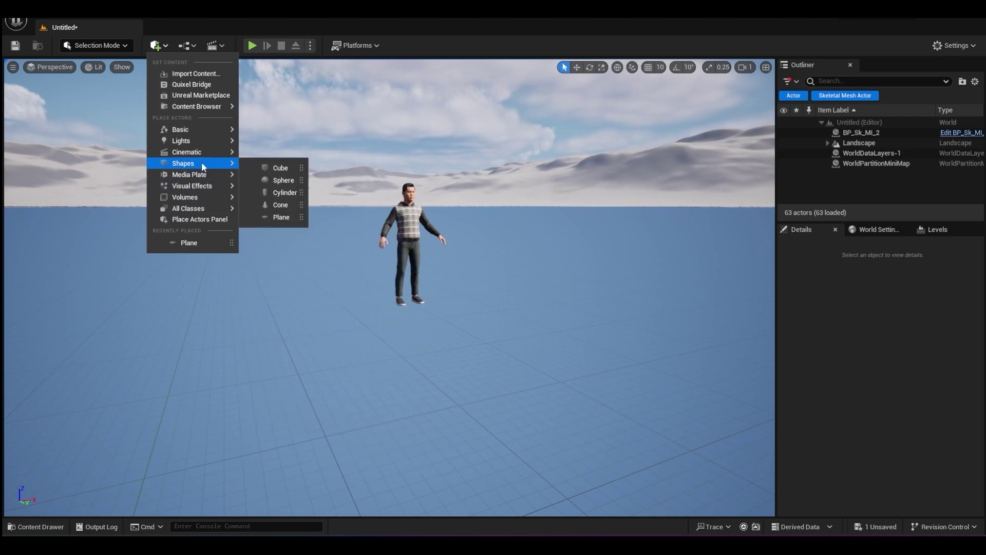
left_click(293, 217)
left_click(889, 390)
type("20")
key("Tab")
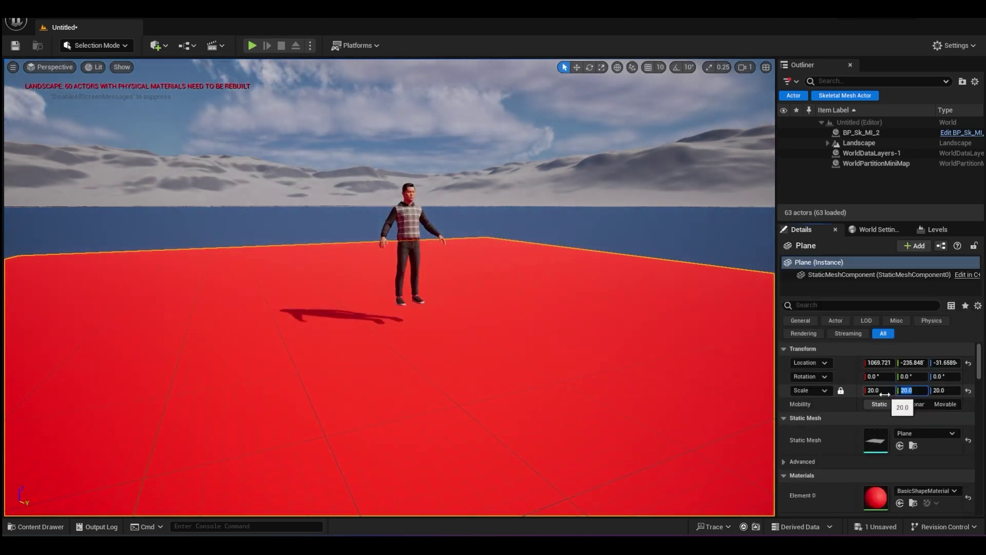
Set the plane's Z location to 0.
left_click(946, 363)
type("0")
key("Return")
Apply the Damaged Asphalt material instance from the Megascans Surfaces folder to the ground plane.
left_click_drag(478, 306, 411, 321, "alt")
key("ctrl+space")
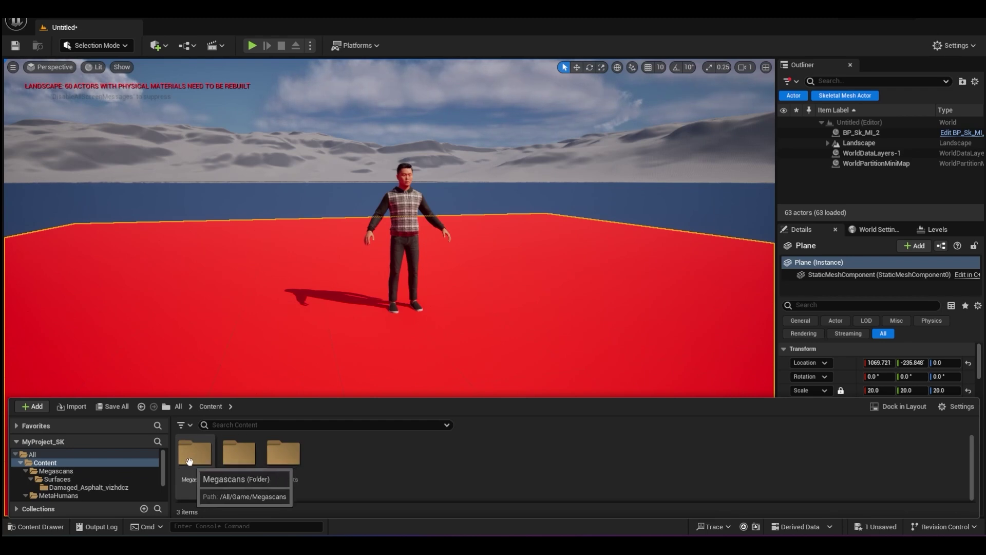
double_click(186, 462)
double_click(194, 458)
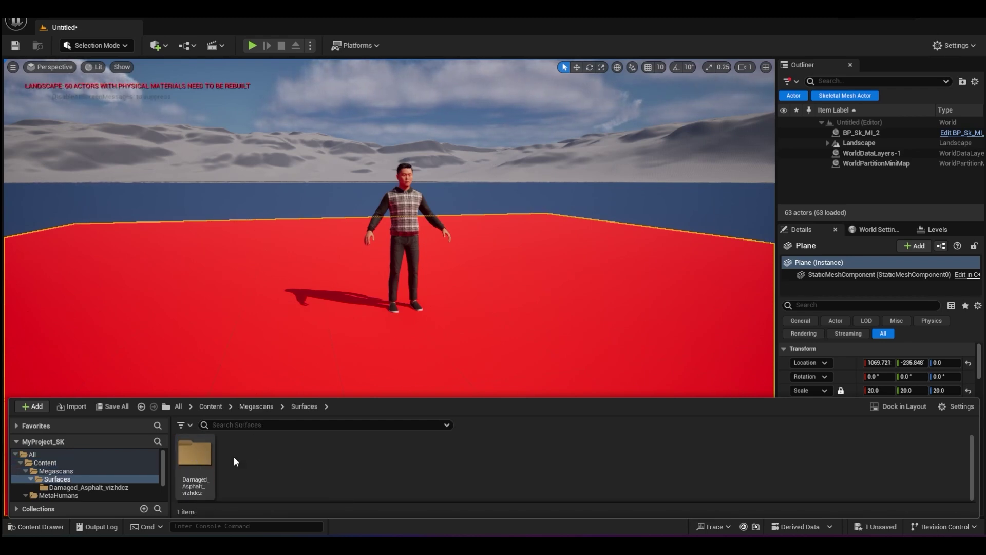
left_click(196, 455)
double_click(197, 453)
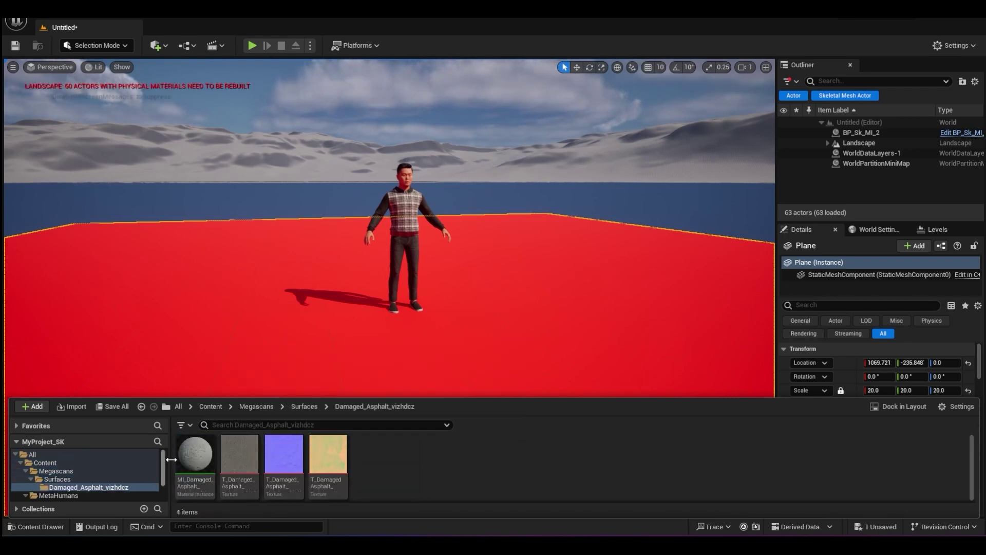
left_click_drag(194, 461, 229, 323)
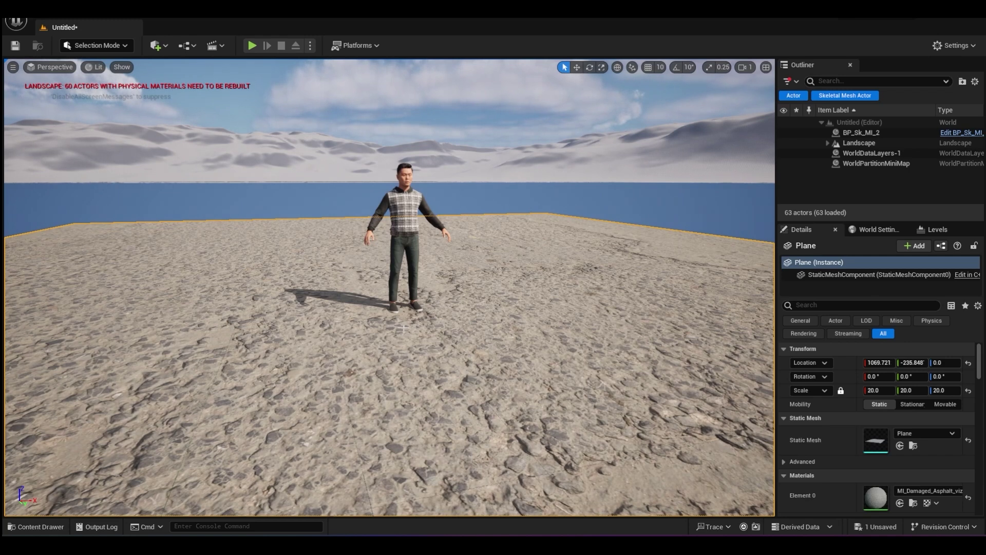
Open the plane's Damaged Asphalt material instance for editing and set its preview mesh to a cube.
right_click_drag(403, 328, 403, 342)
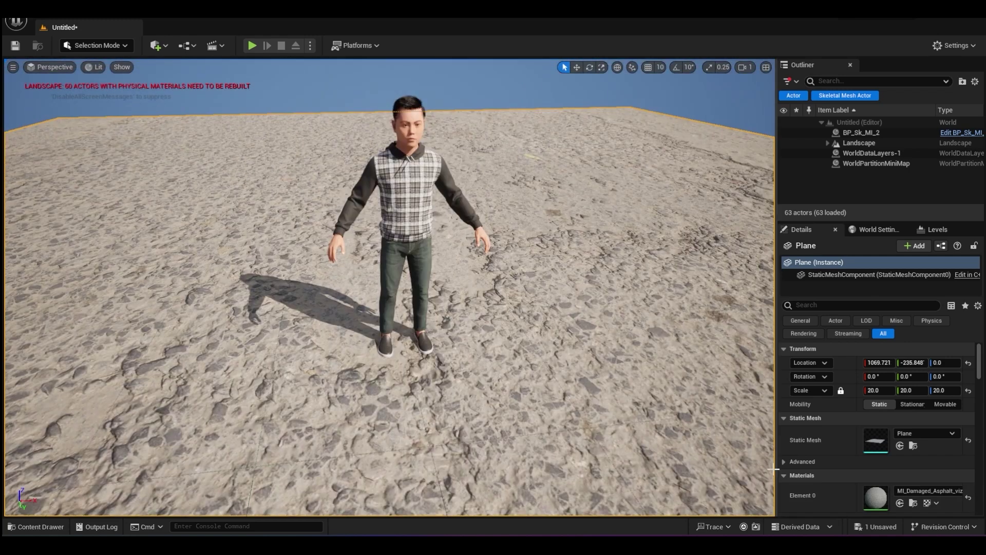
double_click(876, 496)
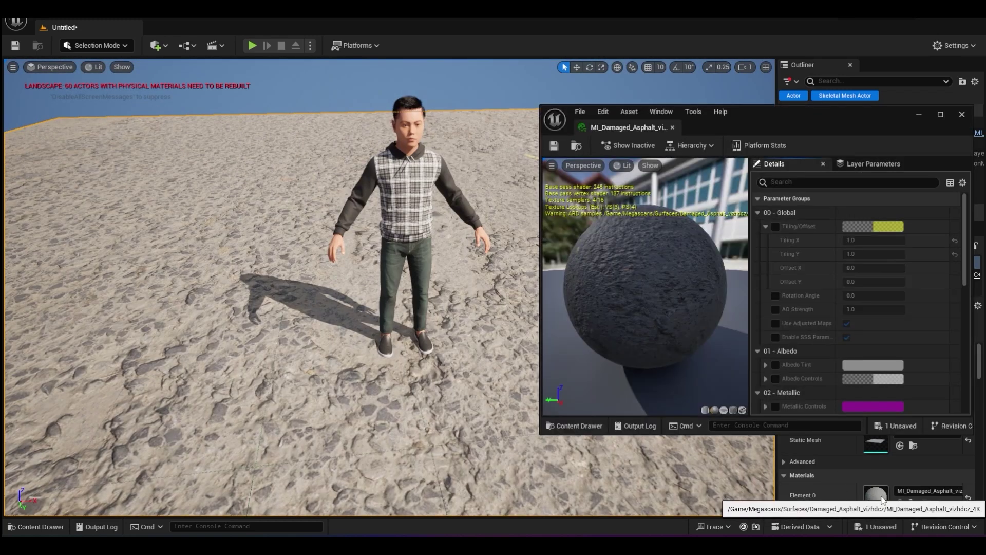
double_click(778, 114)
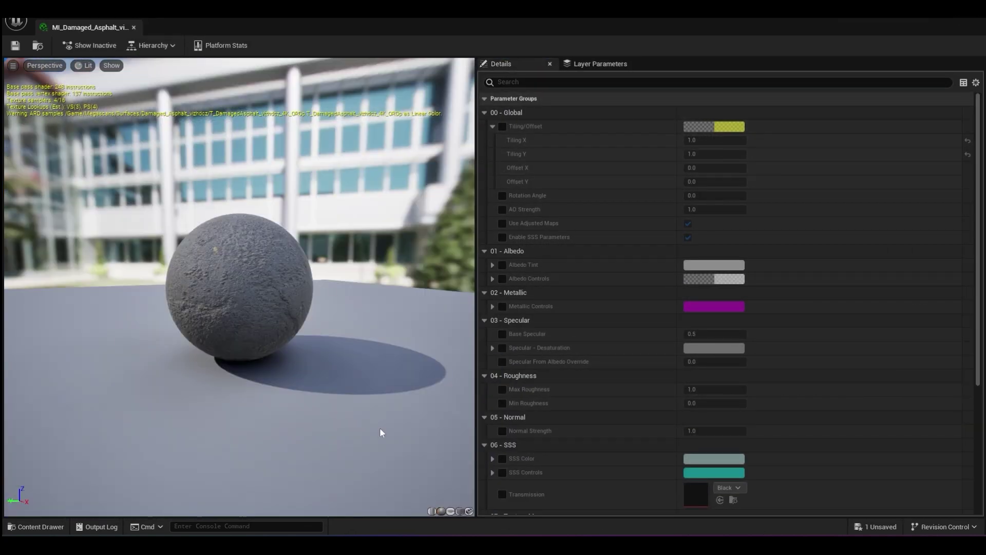
left_click(461, 510)
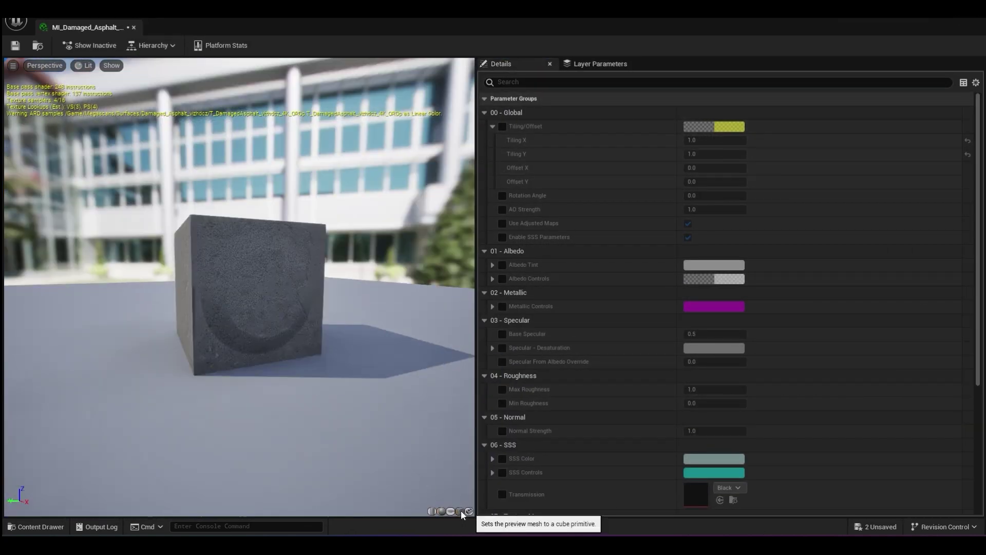
Enable the asphalt material's Tiling/Offset override, adjust its Normal Strength and set its Rotation Angle to 0.048.
left_click(502, 127)
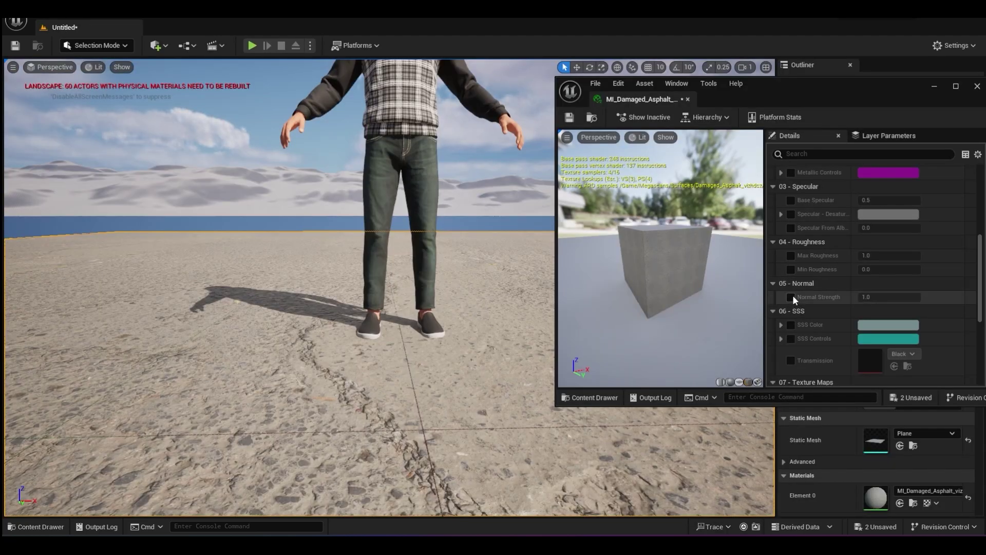
left_click(791, 297)
mouse_move(889, 296)
left_mouse_down()
mouse_move(919, 297)
mouse_move(873, 296)
left_mouse_up()
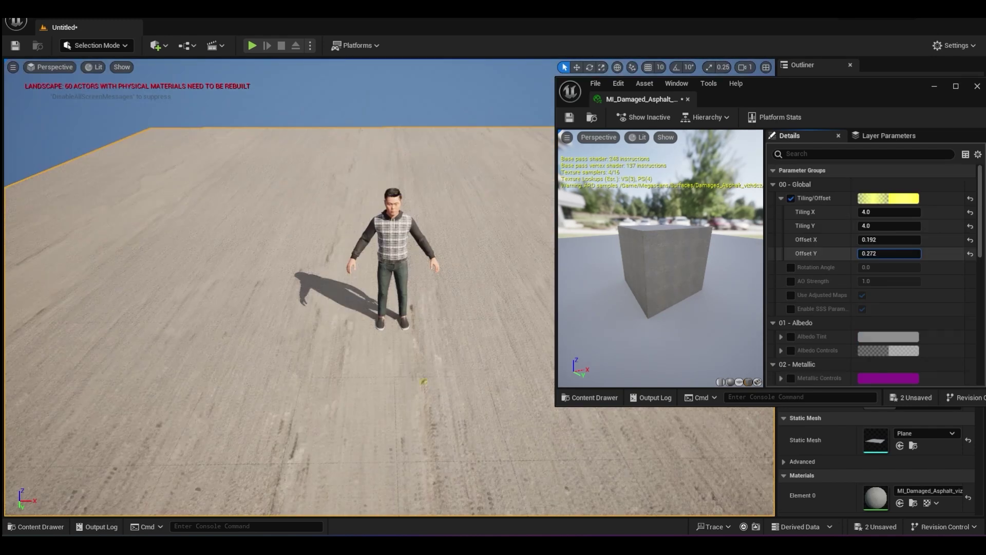
left_click(791, 267)
left_click_drag(871, 267, 876, 266)
Add a cube shape to the level as the base for a wall.
left_click(165, 45)
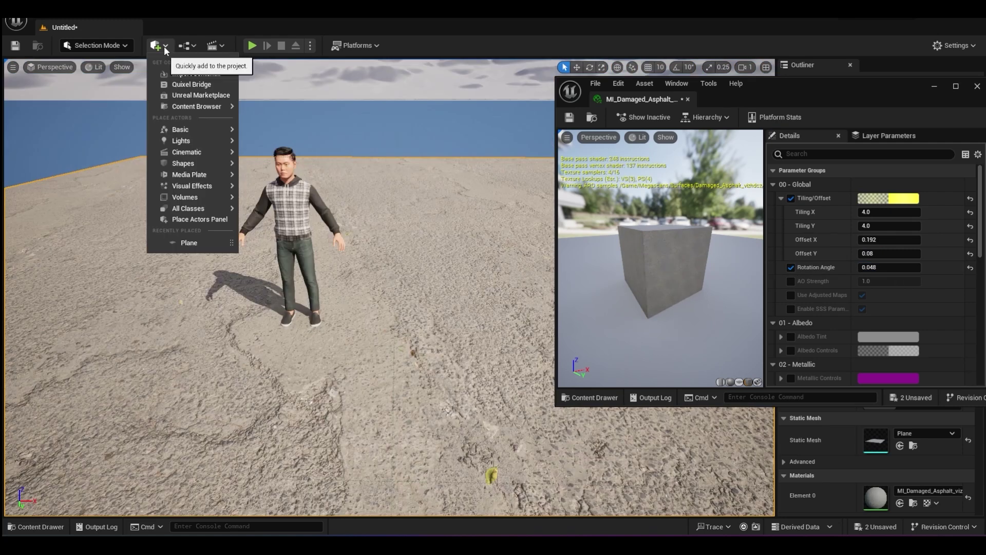
mouse_move(199, 165)
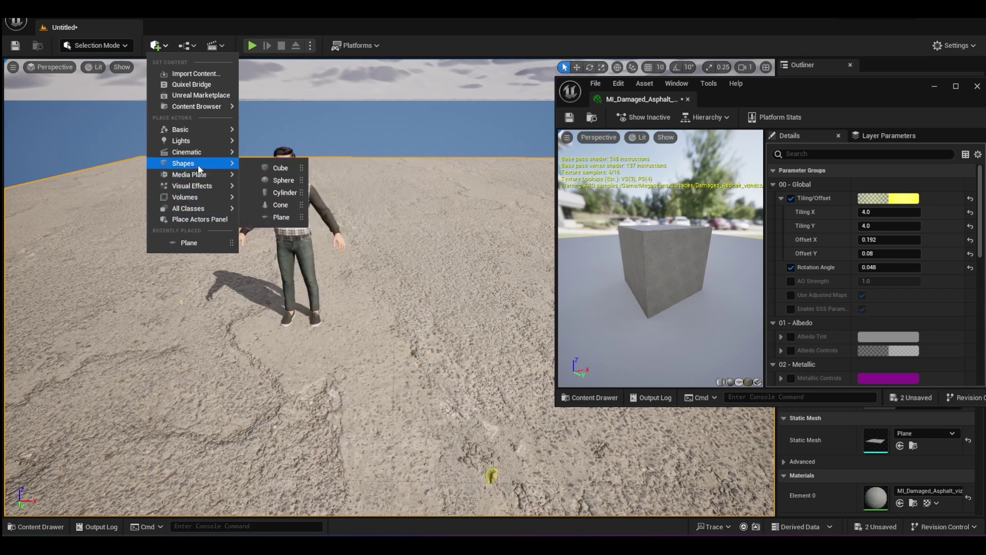
left_click(280, 168)
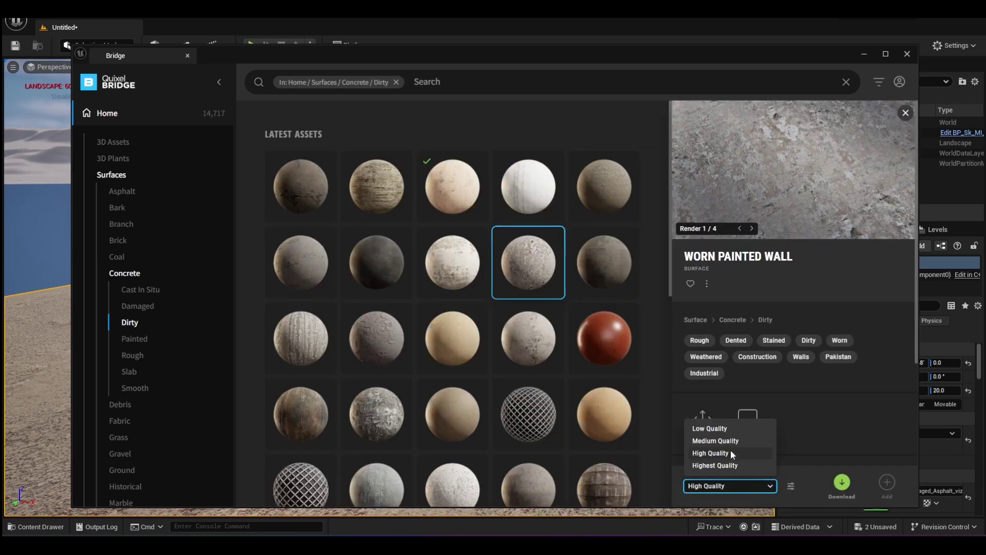
Choose High Quality for the Worn Painted Wall surface and apply its material instance to the cube wall.
left_click(730, 450)
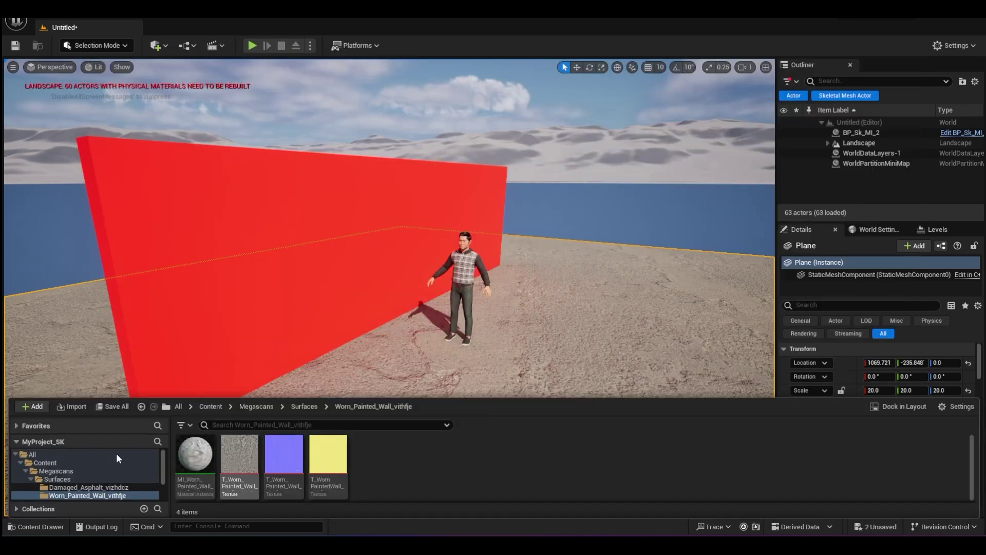
mouse_move(195, 454)
left_mouse_down()
mouse_move(291, 252)
mouse_move(348, 222)
left_mouse_up()
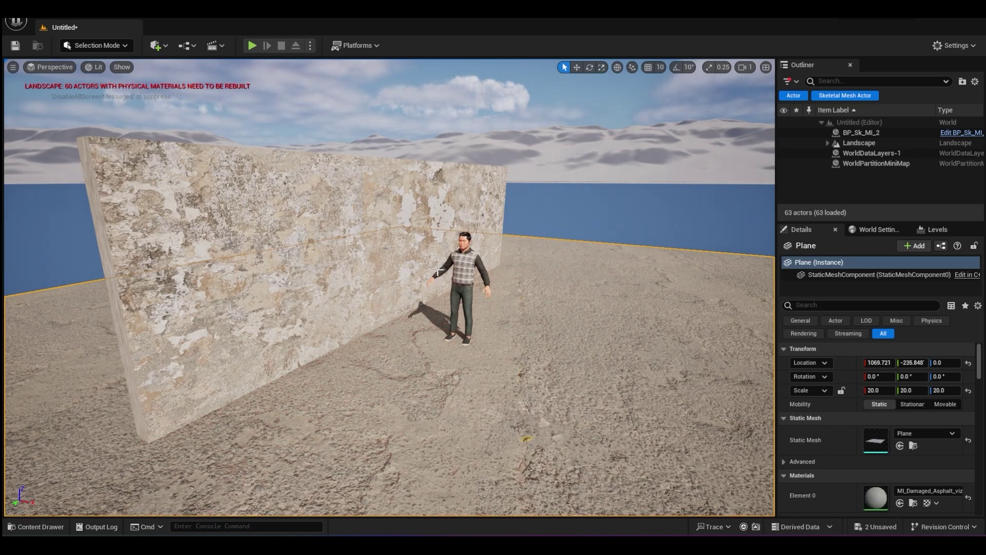
Duplicate the textured cube wall and move the copy along X to about 1120.
left_click(440, 271)
right_click_drag(440, 270, 421, 287)
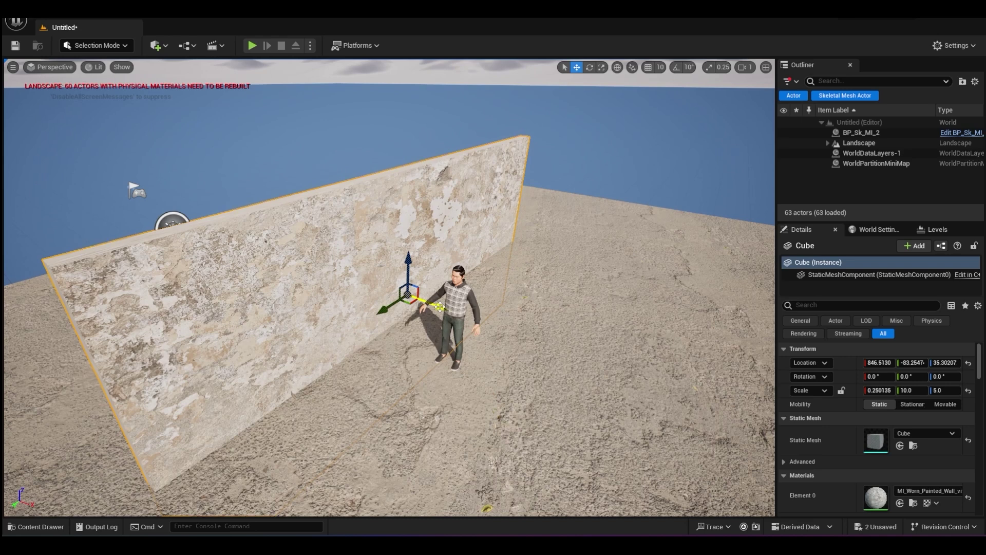
left_click_drag(440, 307, 595, 355, "alt")
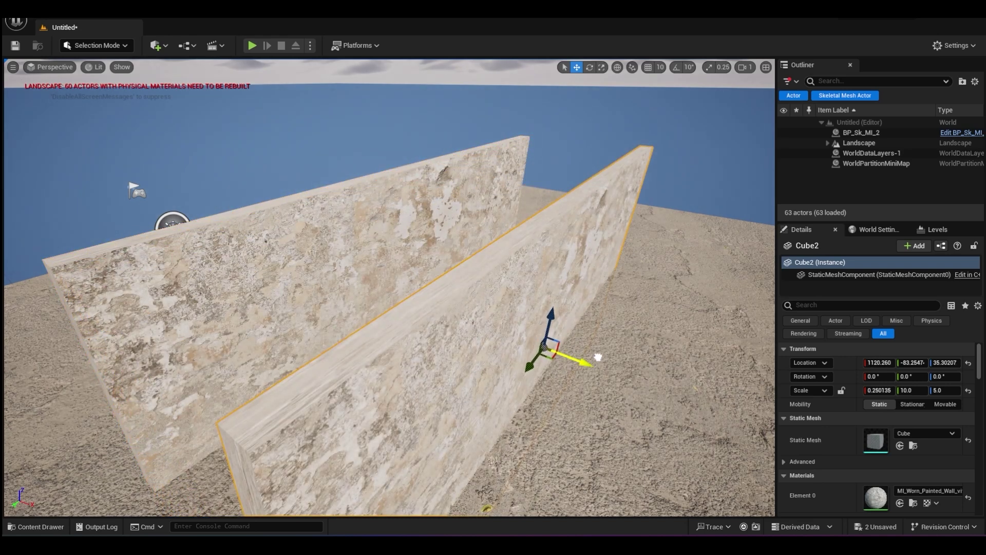
Rotate and position the third cube as a ceiling and apply the MI_Stained_Concrete_Ceiling_xevhaj1s_4K material to it.
key("e")
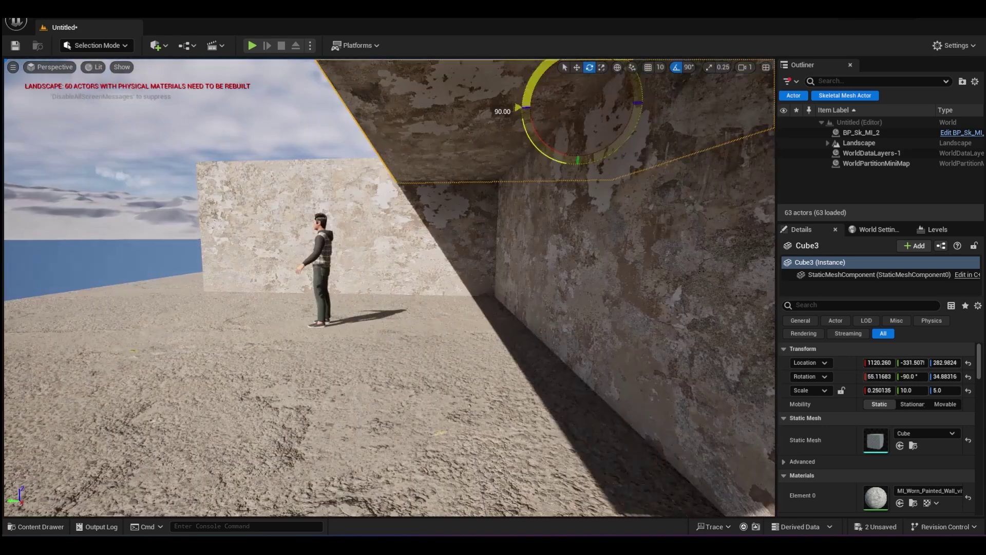
key("w")
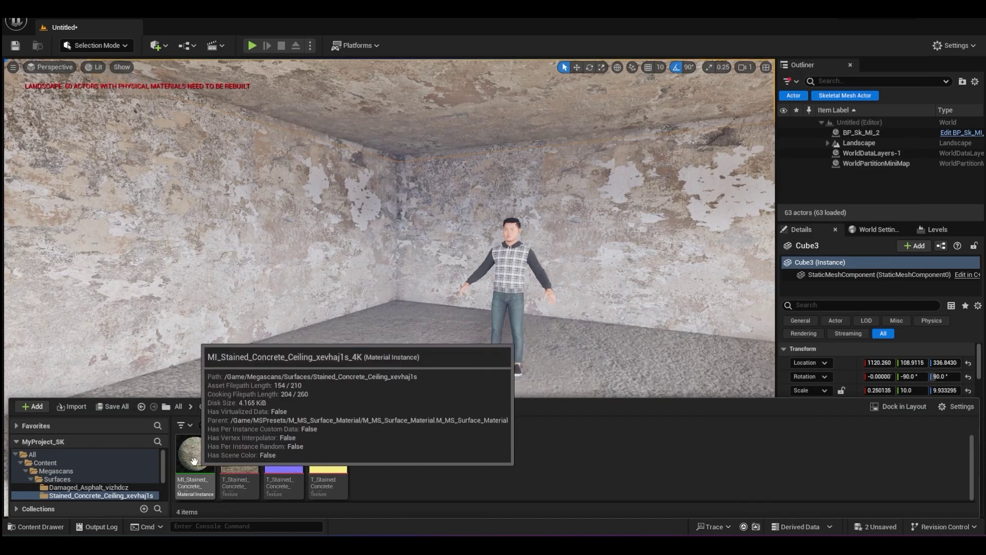
left_click_drag(195, 454, 463, 90)
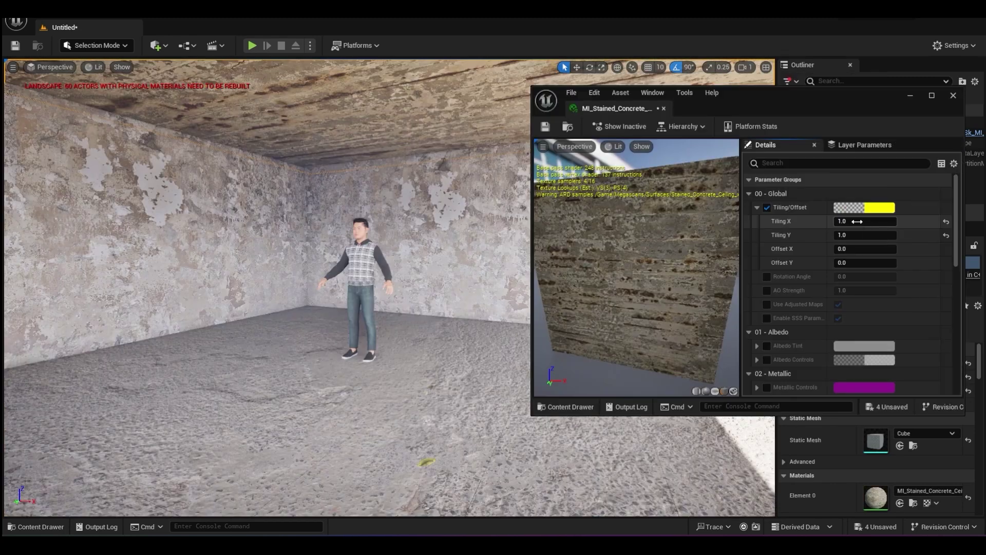
Adjust the ceiling material's Tiling X and set the left wall's Worn Painted Wall material to Offset X 0.104 and Offset Y -0.544.
left_click_drag(856, 221, 883, 221)
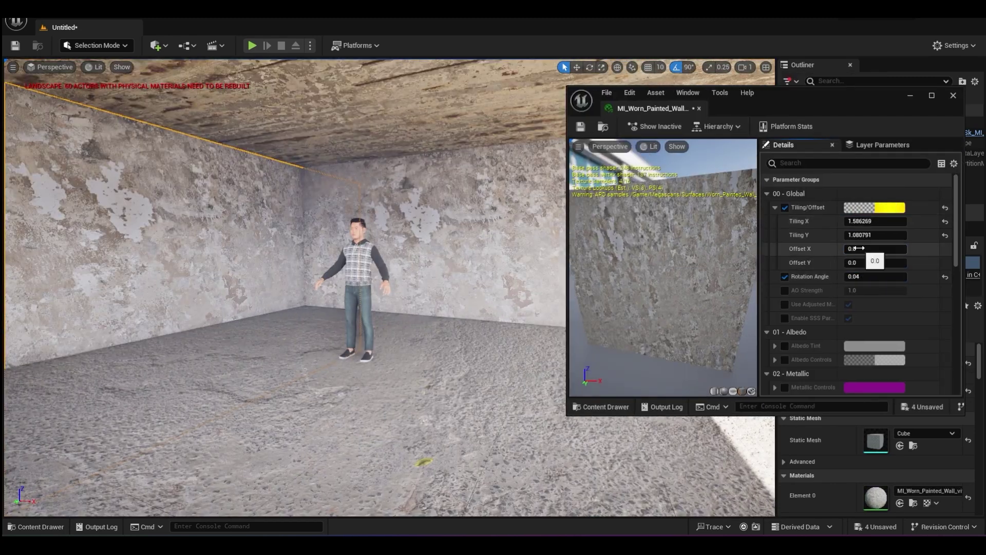
mouse_move(868, 249)
left_mouse_down()
mouse_move(880, 248)
mouse_move(859, 262)
left_mouse_up()
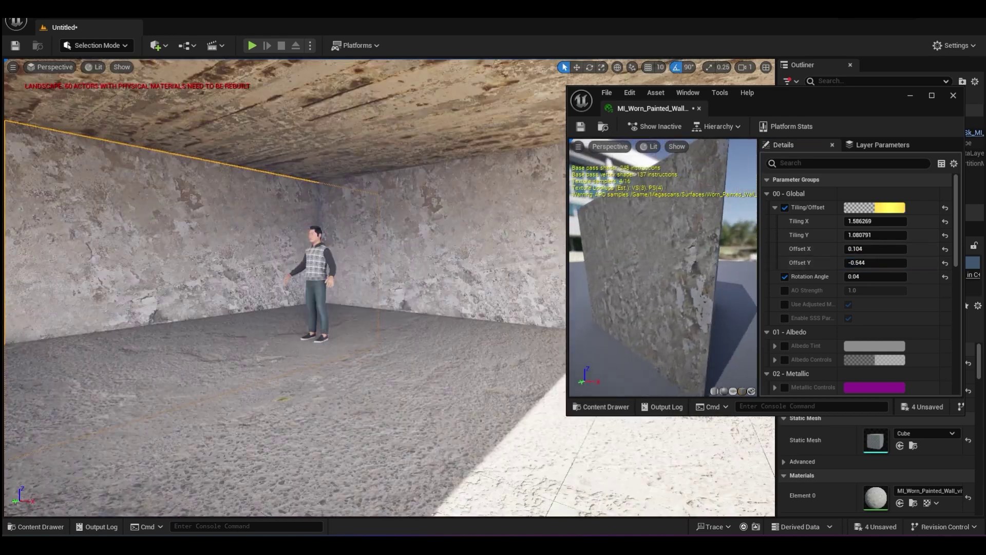
left_click_drag(699, 277, 722, 279)
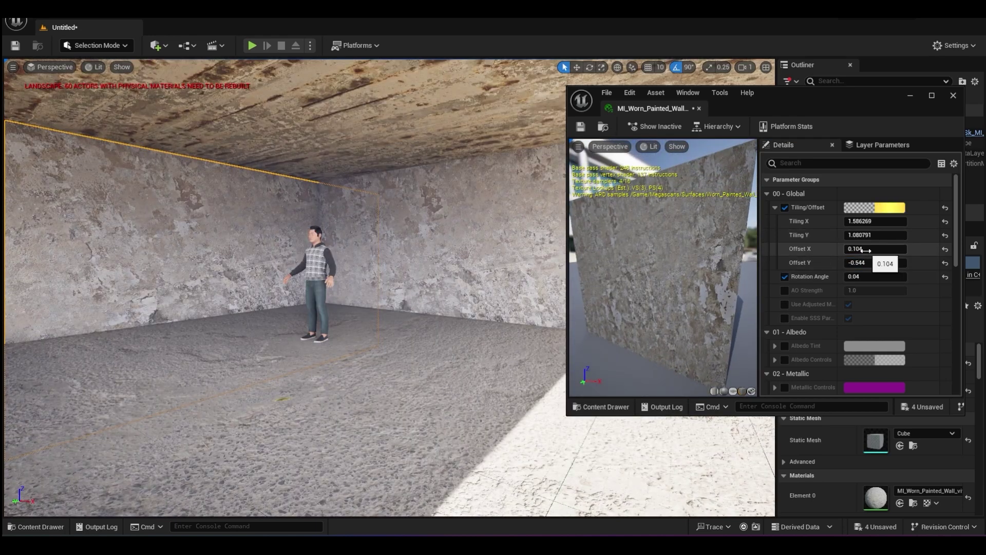
mouse_move(864, 276)
left_mouse_down()
mouse_move(852, 276)
mouse_move(868, 277)
left_mouse_up()
Duplicate the MI_Worn_Painted_Wall_vithfje_4K material instance in its Megascans surface folder.
key("ctrl+space")
left_click(195, 465)
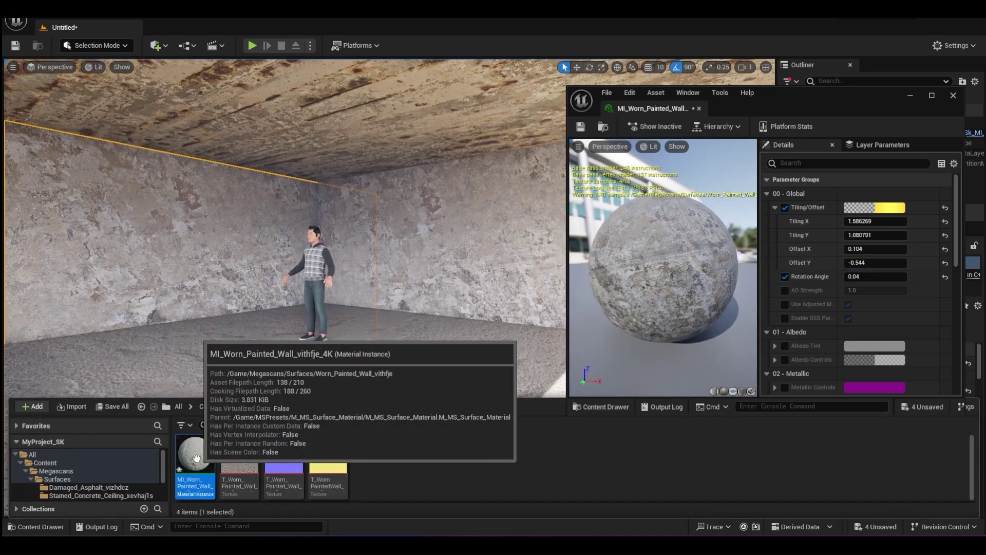
right_click(195, 465)
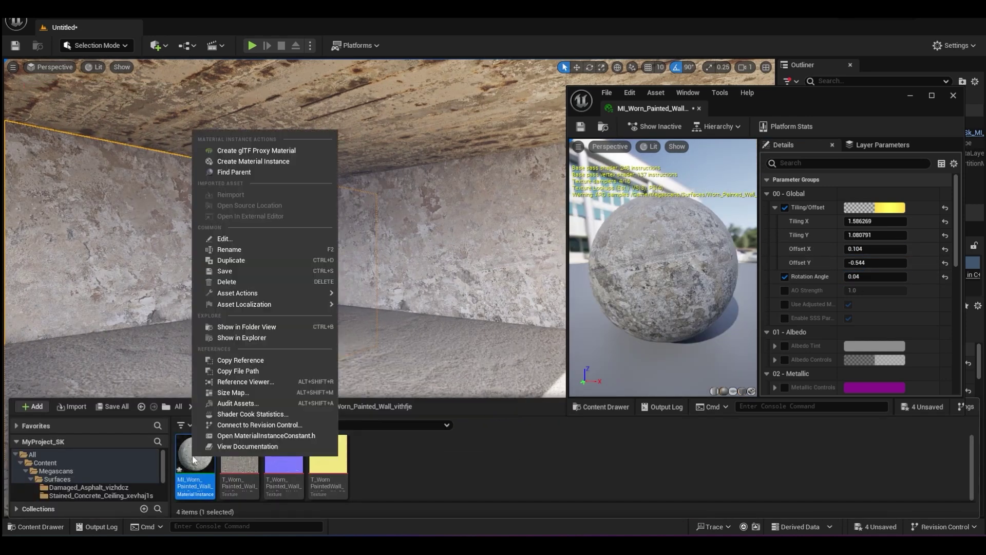
left_click(241, 261)
key("Return")
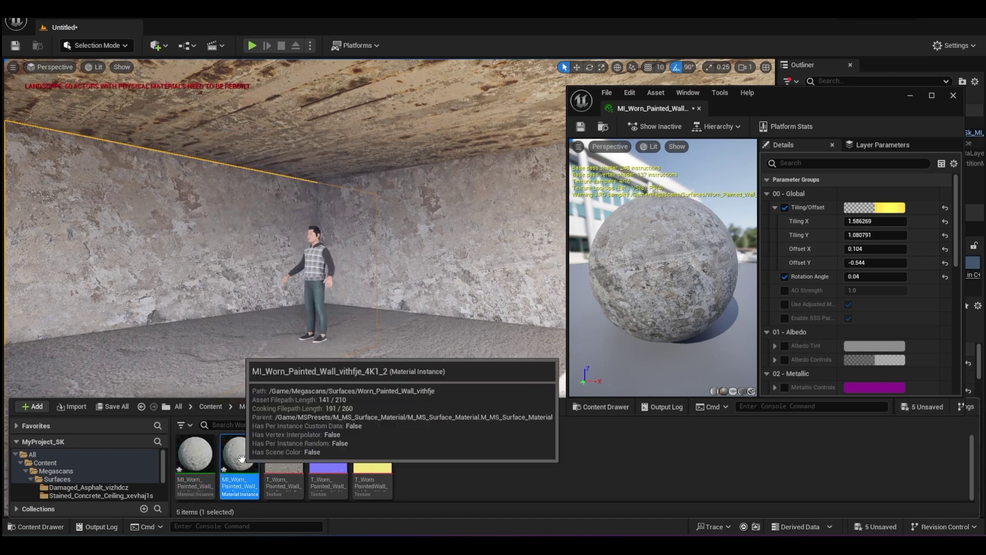
Apply the duplicated material to the wall behind the character, with tiling 1.511959 by 0.555076, offsets 0.512 and -2.709861, and rotation angle 0.232.
left_click_drag(240, 454, 459, 244)
double_click(875, 497)
left_click_drag(876, 277, 896, 276)
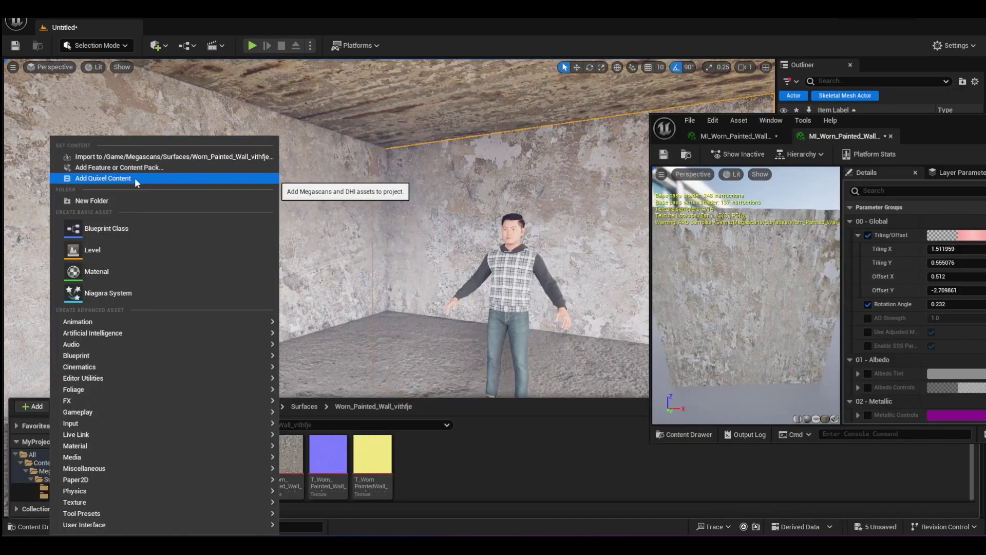
Open Quixel Bridge and go to the Leakage category of the Decals library.
left_click(135, 178)
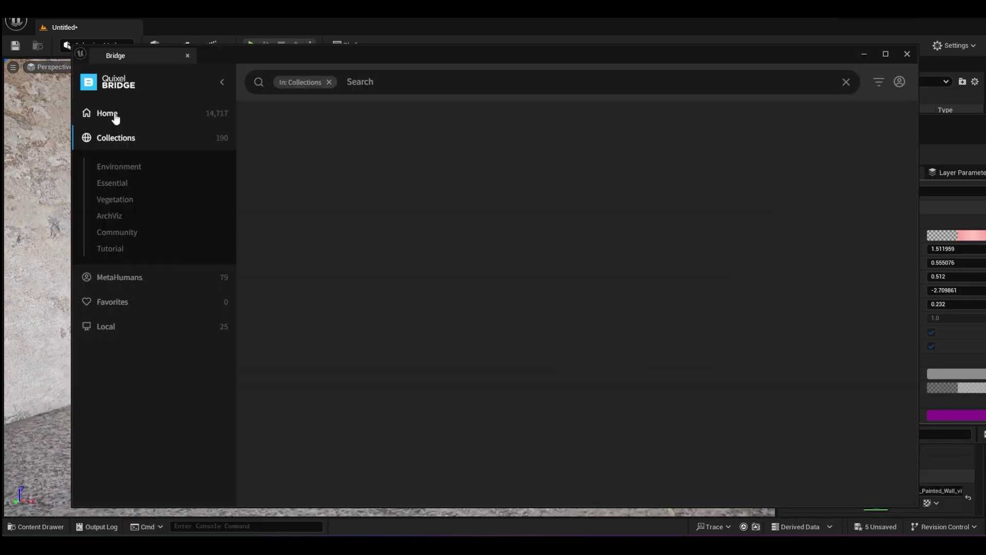
left_click(114, 115)
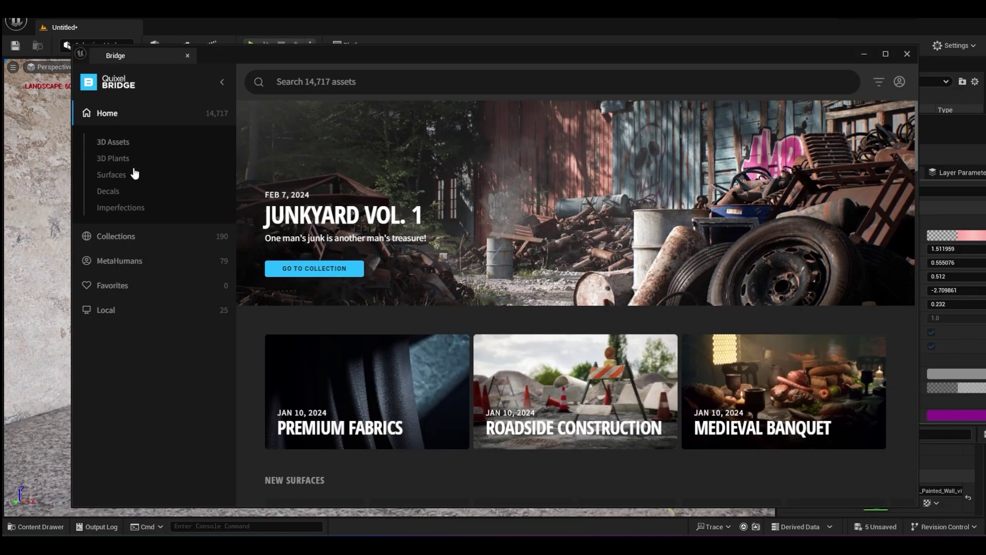
left_click(108, 192)
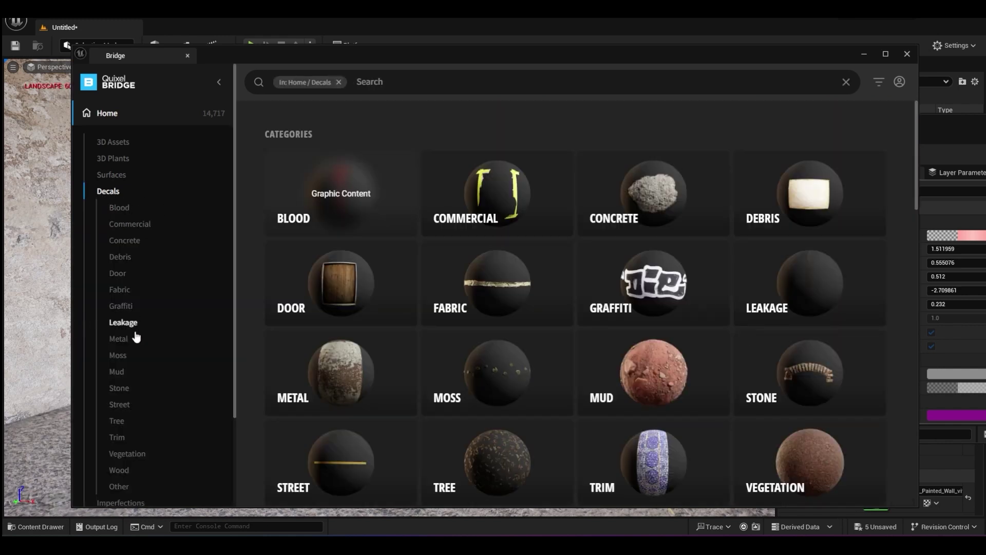
left_click(126, 323)
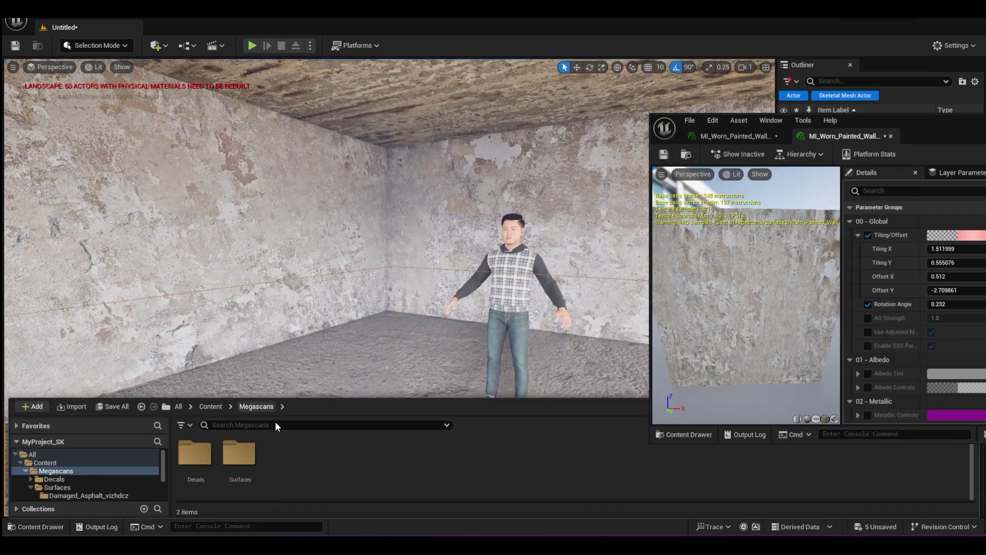
Place the MI_Leakage_tdcafitc_2K decal from the Megascans Decals folder on the wall behind the character.
double_click(197, 454)
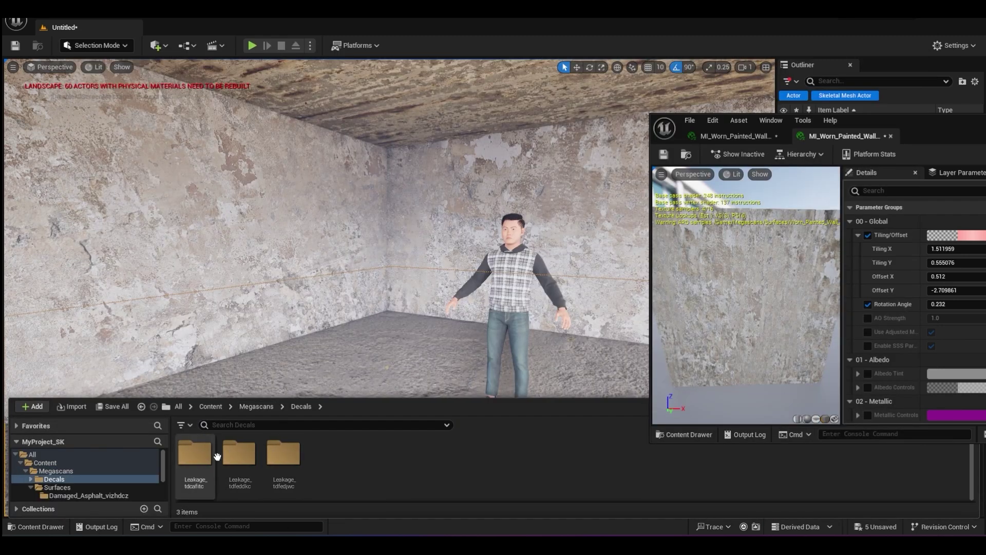
left_click(233, 454)
double_click(234, 455)
left_click_drag(195, 465, 279, 355)
Orient the leakage decal to project onto the wall and align its height with the ceiling edge.
scroll(404, 428, "down", 3)
key("e")
key("w")
key("ctrl+z")
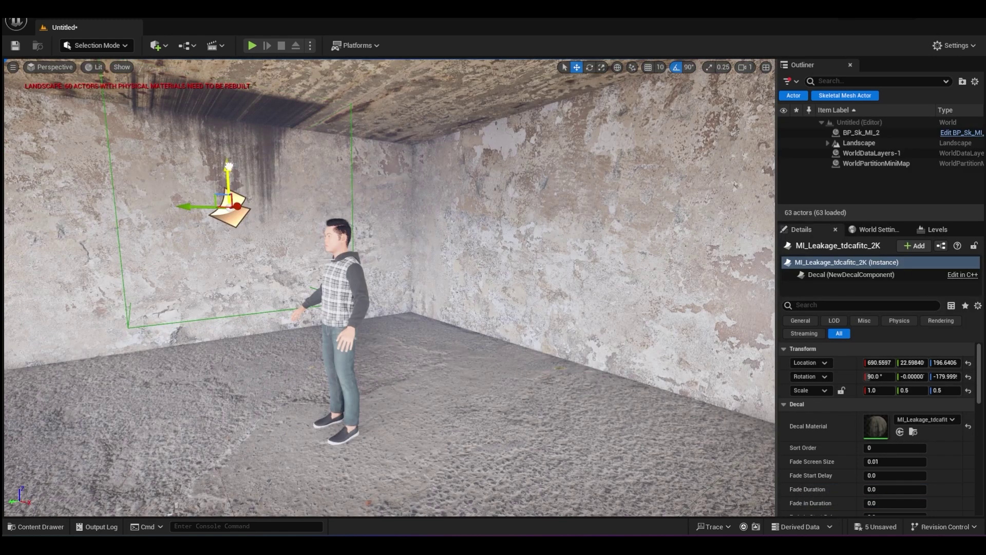
left_click_drag(229, 165, 230, 167)
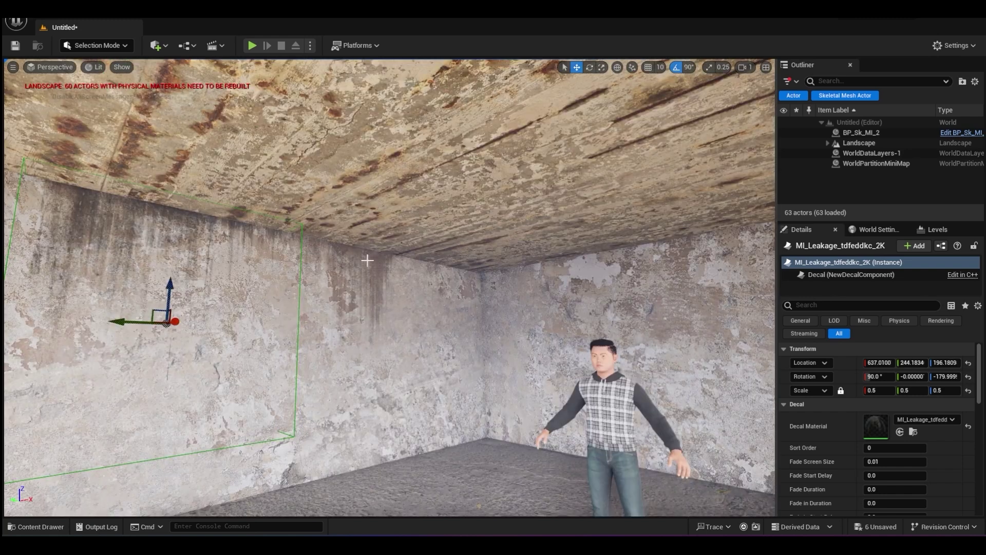
Try a brownish Color Overlay of R 0.5, G 0.388993, B 0.223909 on the MI_Leakage_tdfeddkc_2K decal material.
double_click(879, 431)
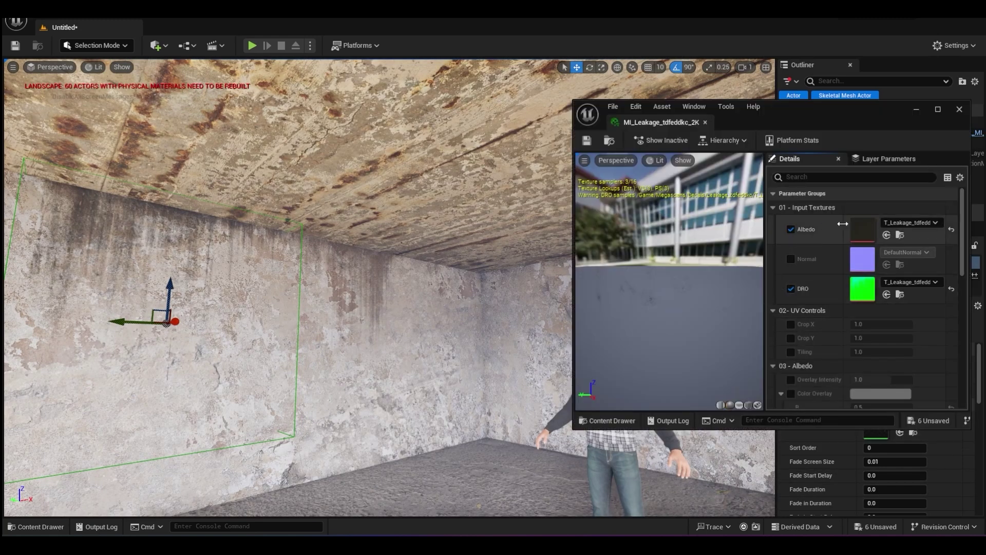
scroll(830, 319, "down", 3)
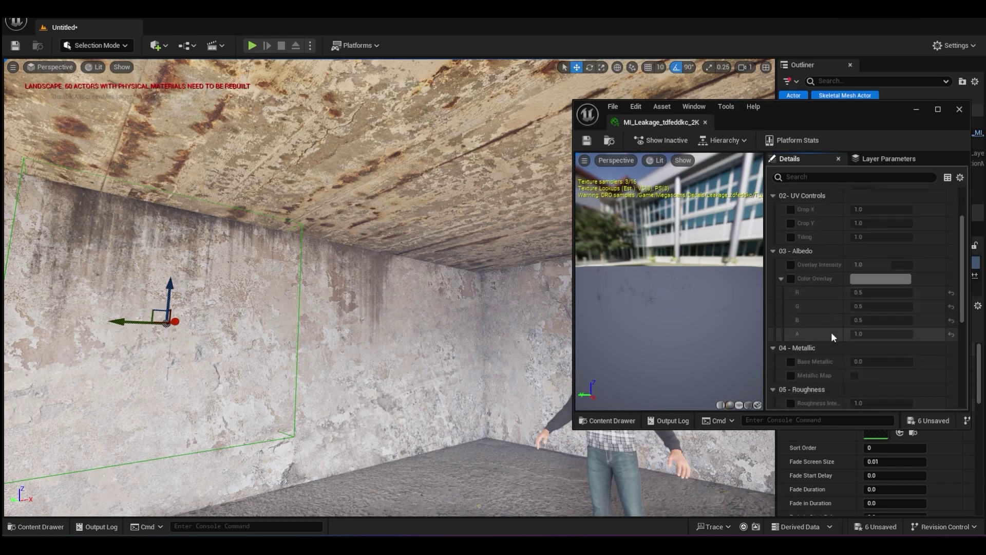
left_click(790, 278)
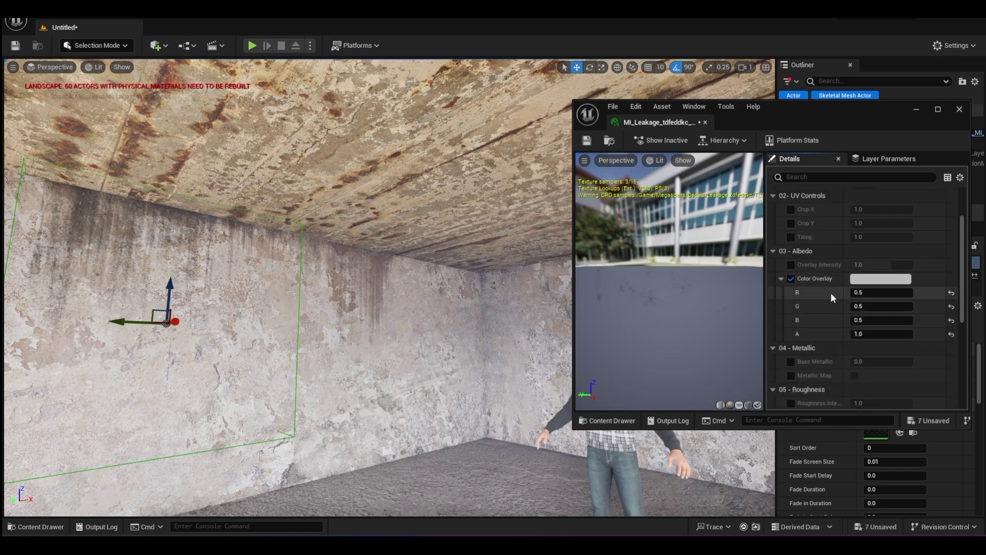
left_click(880, 279)
left_click(752, 369)
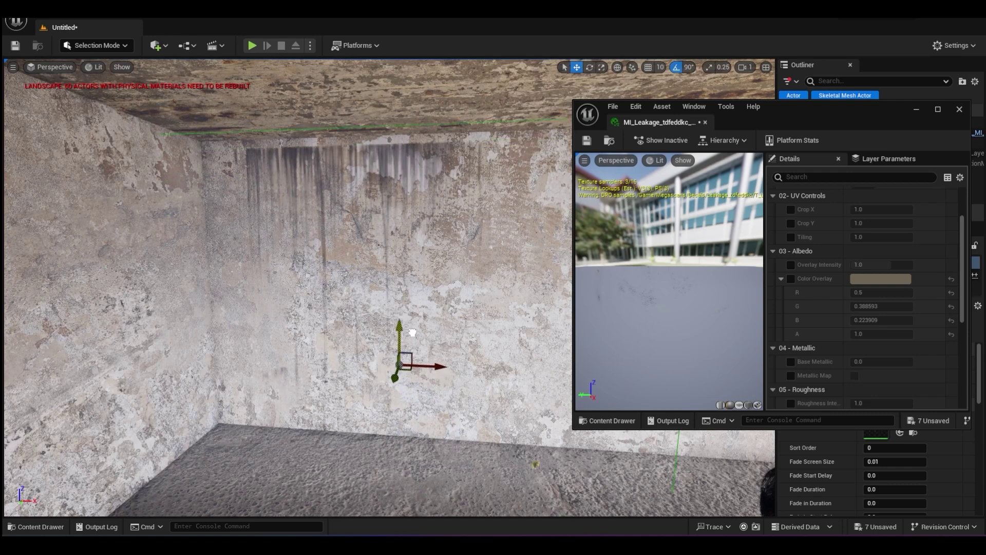
Move the far wall's leakage decal up to the ceiling edge and sideways, and shift the left wall's MI_Leakage_tdfedjwc_2K decal along X.
left_click_drag(412, 333, 417, 325)
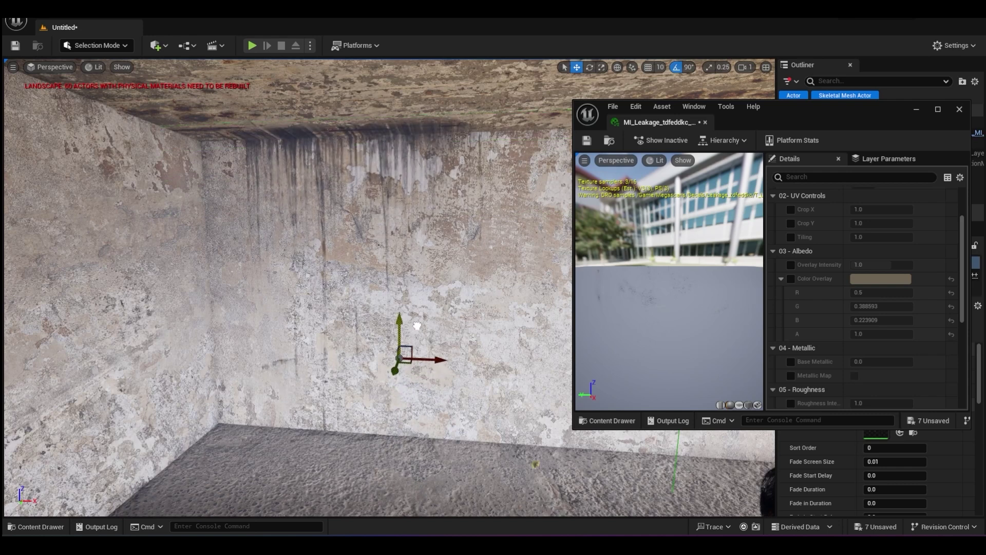
left_click_drag(438, 358, 414, 356)
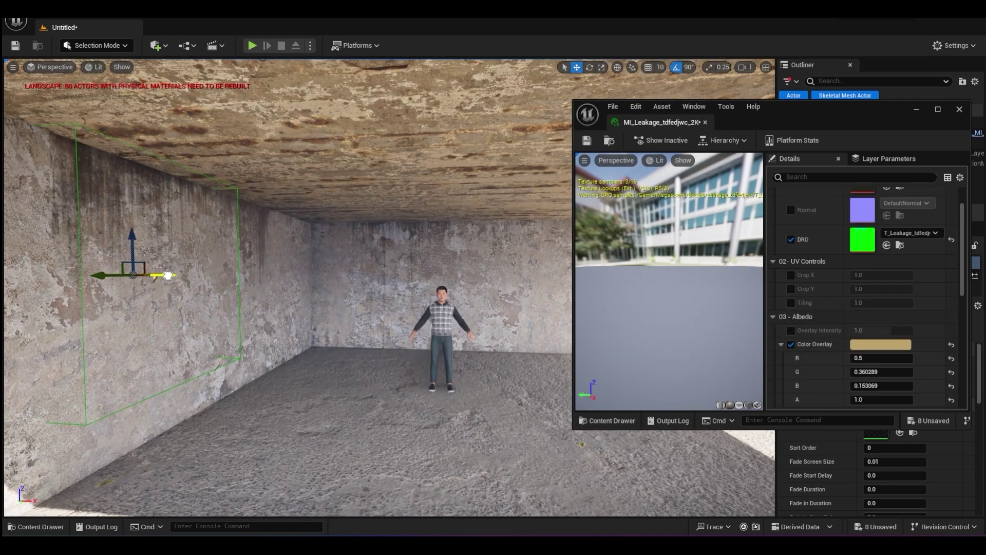
left_click_drag(168, 275, 144, 276)
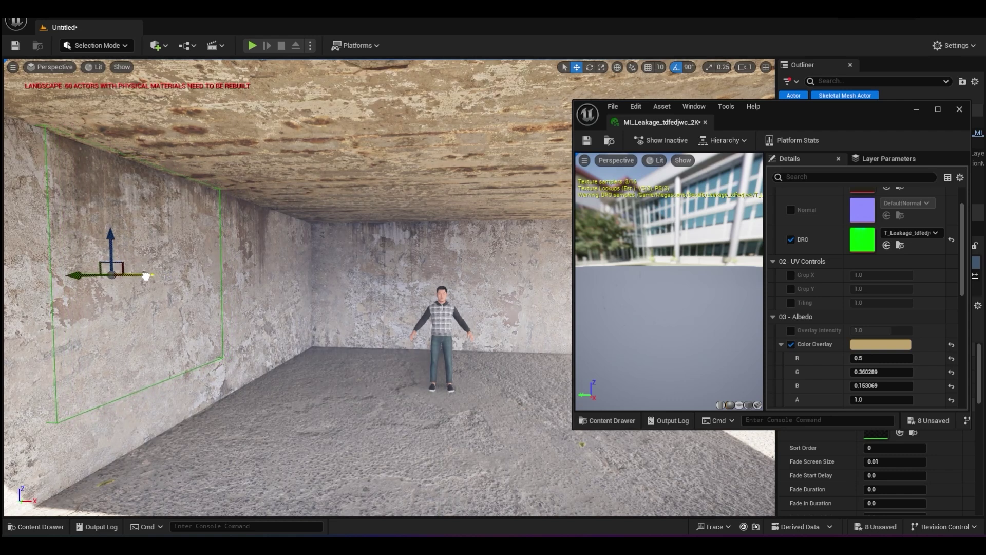
right_click_drag(232, 275, 267, 274)
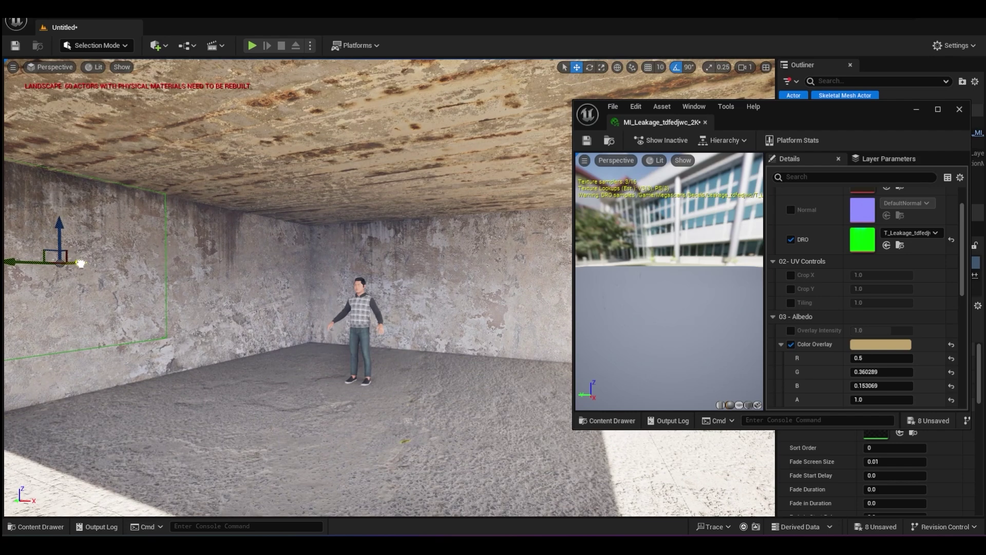
right_click_drag(80, 263, 62, 263)
Spread the leakage decals along the walls and adjust the height of the two selected decals together.
left_click_drag(121, 293, 447, 294)
right_click_drag(447, 293, 493, 293)
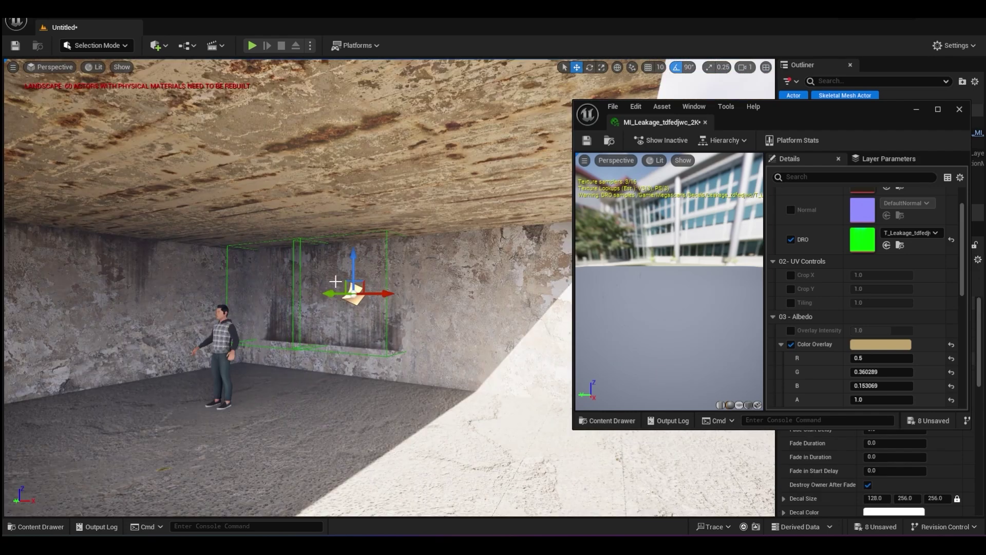
left_click_drag(396, 333, 497, 343)
left_click_drag(436, 329, 426, 324)
left_click_drag(469, 242, 468, 257)
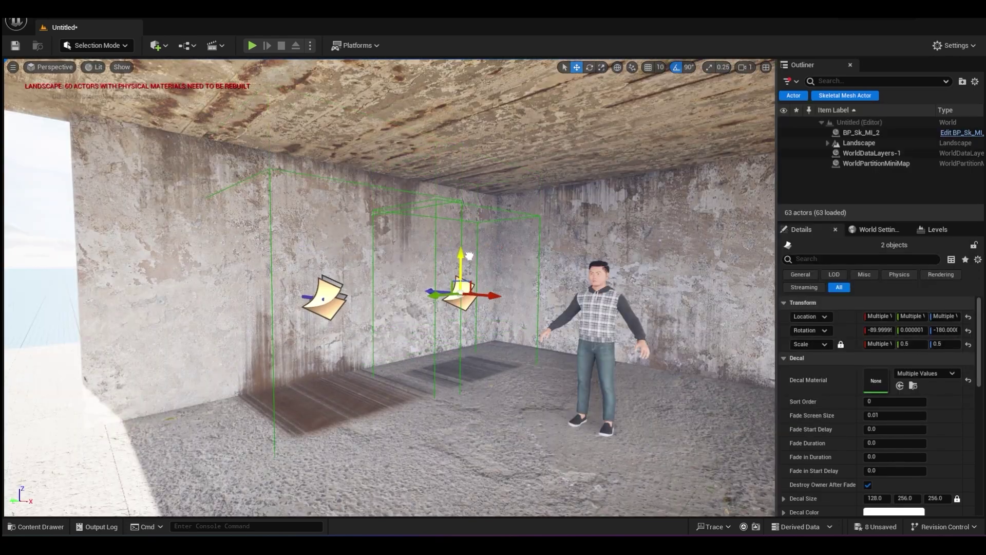
Scale up the MI_Leakage_tdfedjwc_2K2 decal on the left wall slightly.
left_click(327, 298)
key("r")
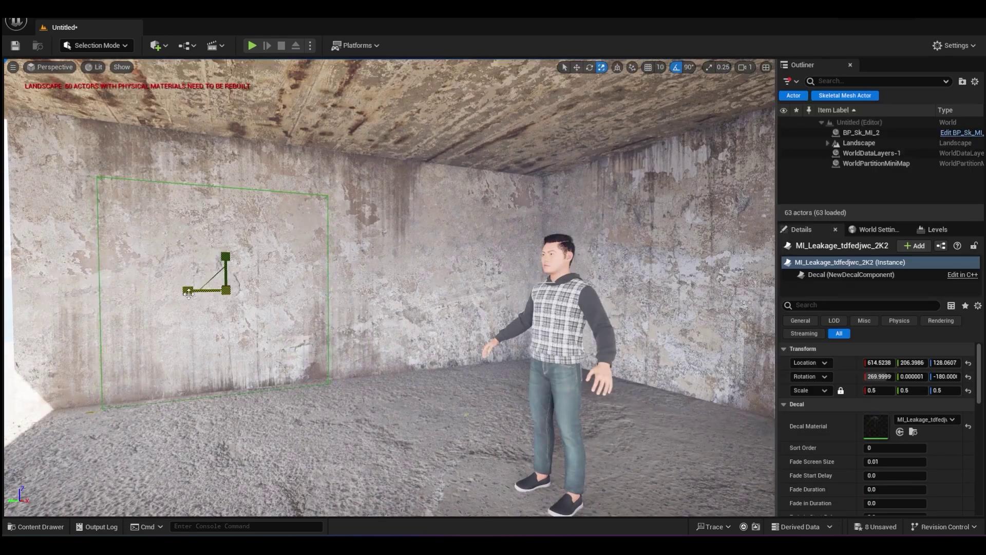
left_click_drag(188, 291, 172, 291)
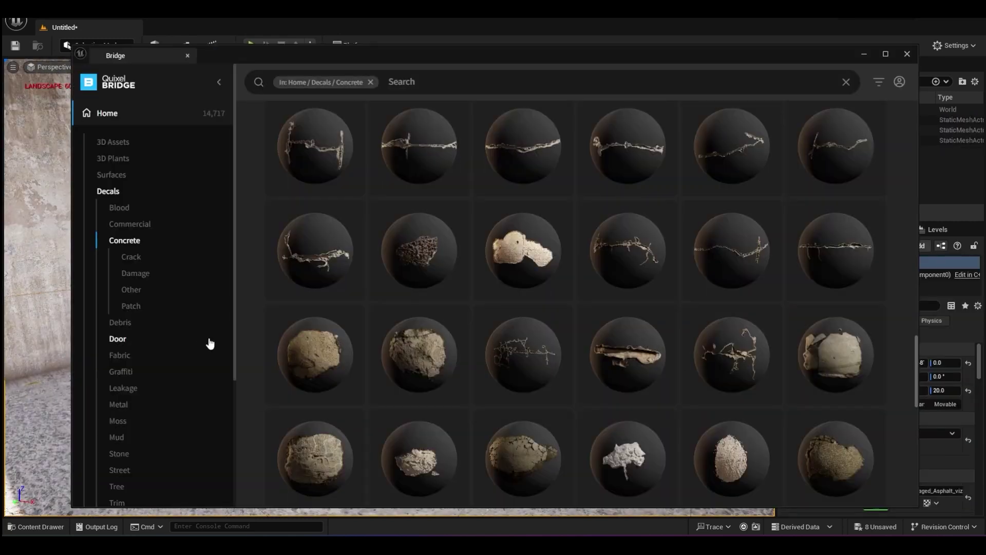
Search the Concrete decals in Bridge for "crack" and download the branching Concrete Crack decal at Medium Quality.
scroll(765, 369, "down", 3)
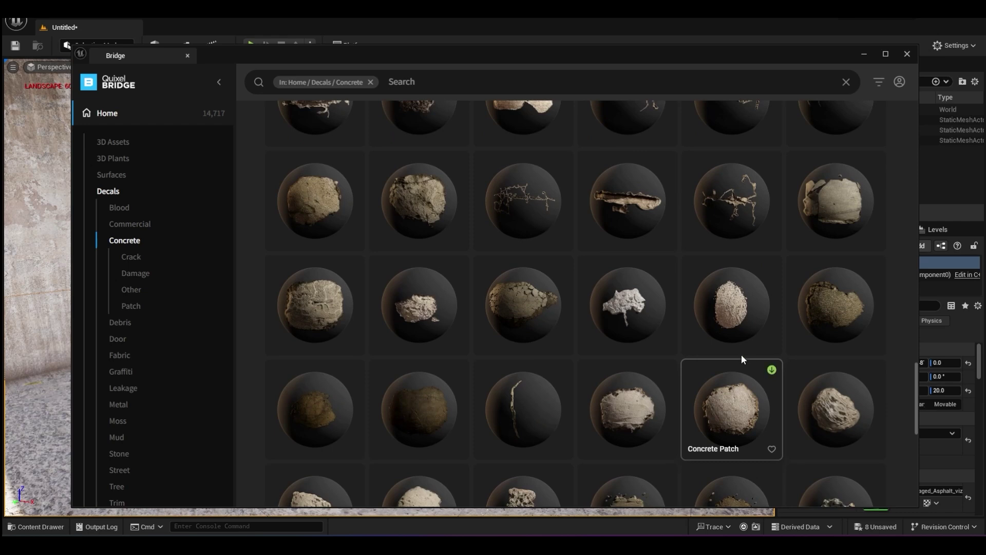
scroll(741, 354, "up", 2)
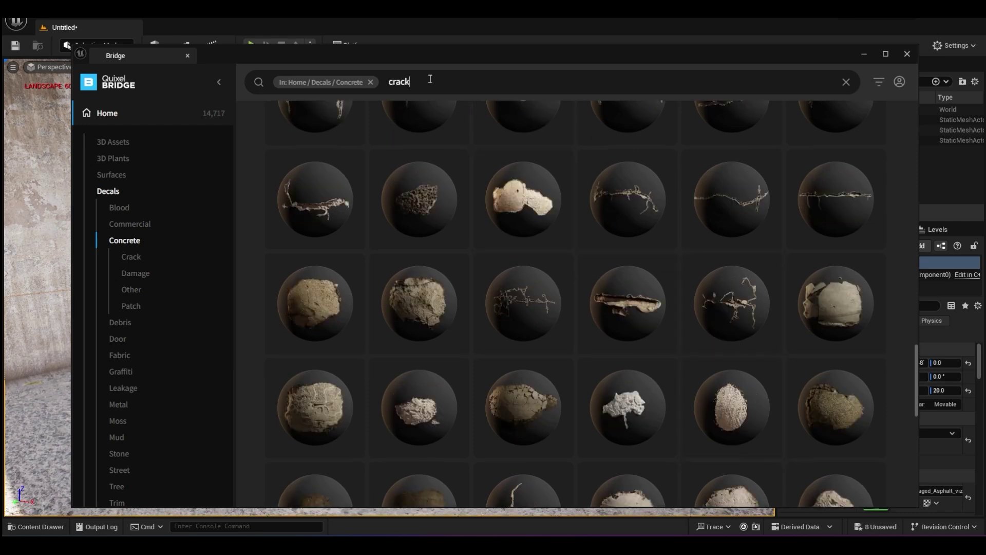
key("Return")
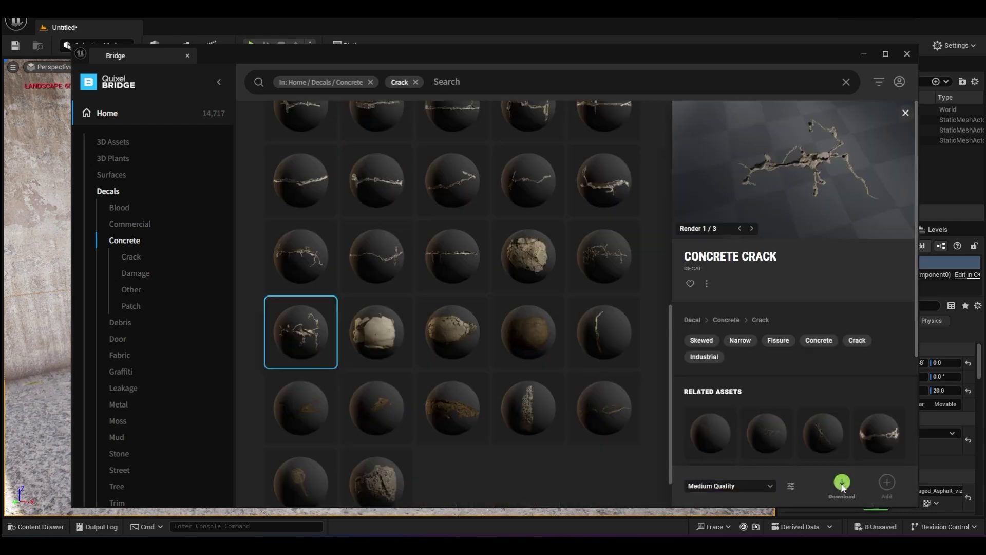
left_click(841, 483)
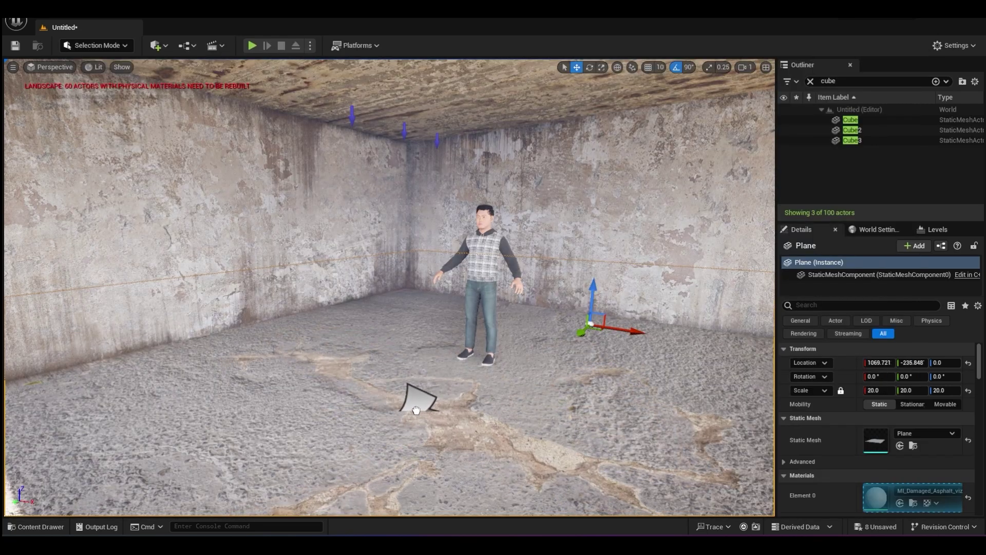
Position the concrete crack decal on the asphalt floor in front of the character.
left_click_drag(416, 410, 422, 402)
scroll(422, 402, "down", 5)
right_click_drag(422, 402, 437, 416)
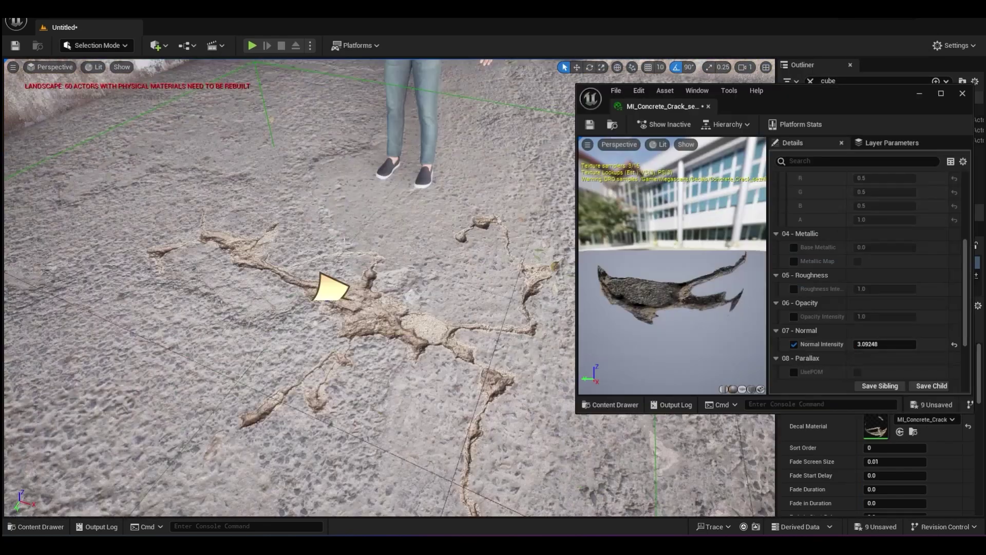
Switch the viewport to Unlit and give the concrete crack material a Color Overlay of hex sRGB BBC3D7FF.
left_click(93, 67)
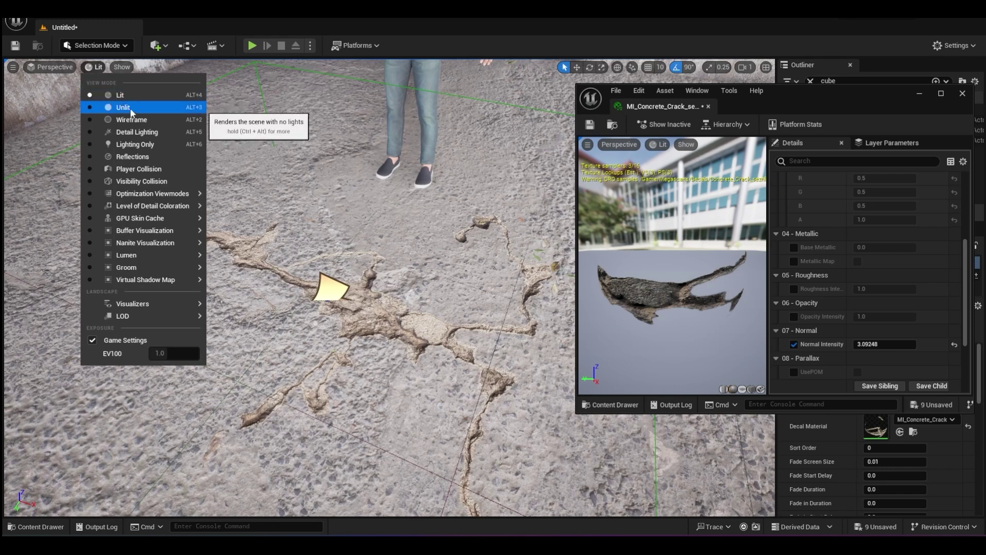
left_click(123, 107)
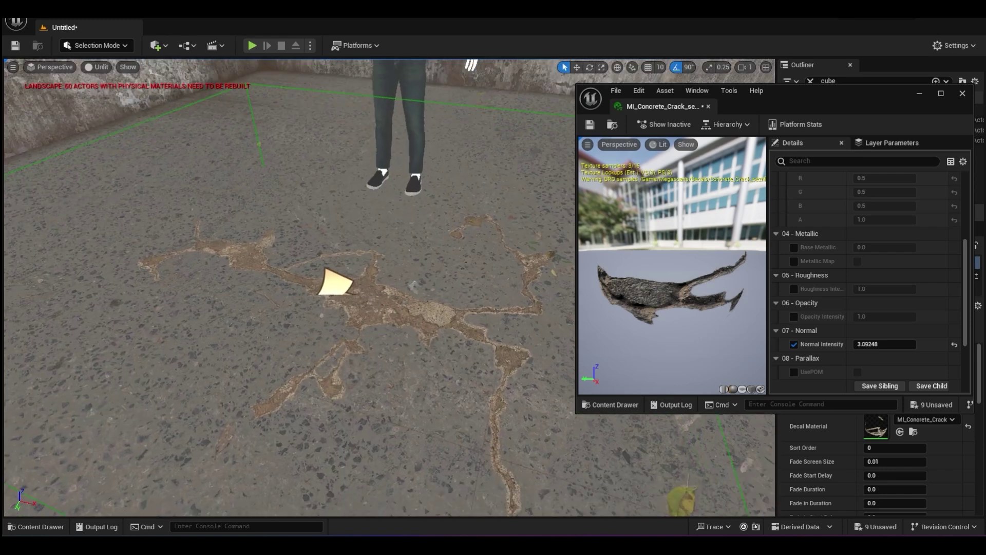
scroll(799, 285, "up", 4)
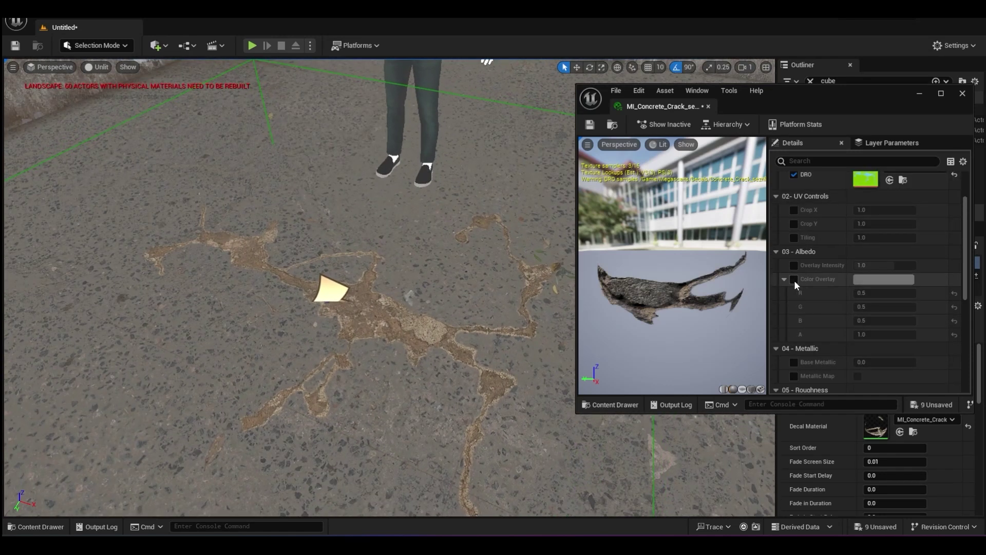
left_click(794, 279)
left_click(892, 282)
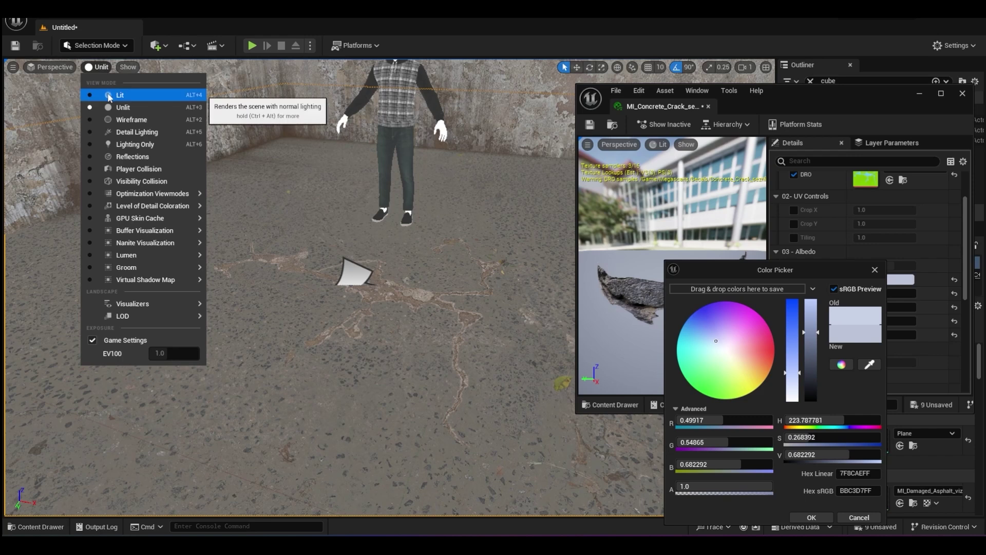
Return the viewport to Lit and enable and raise the Normal Intensity of the concrete crack material.
left_click(106, 95)
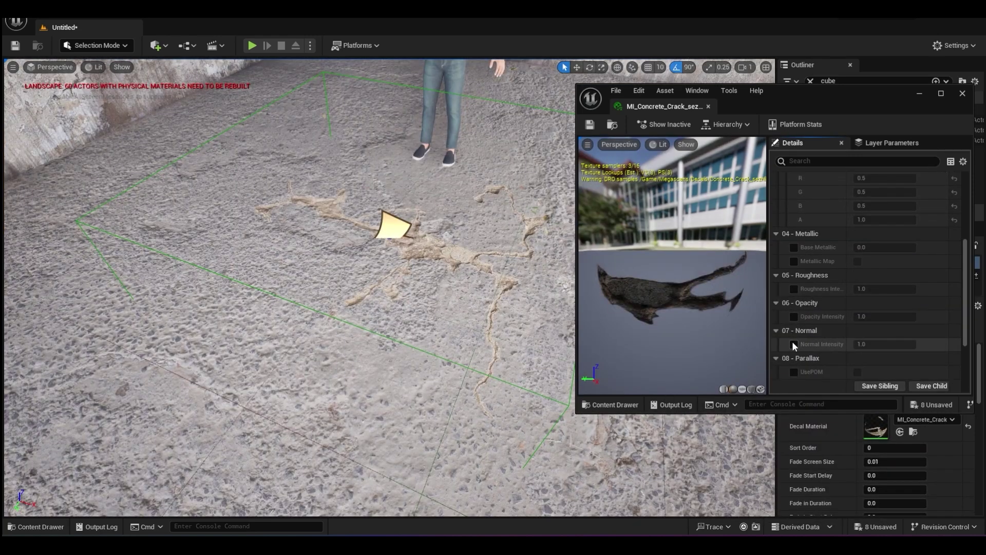
left_click(794, 344)
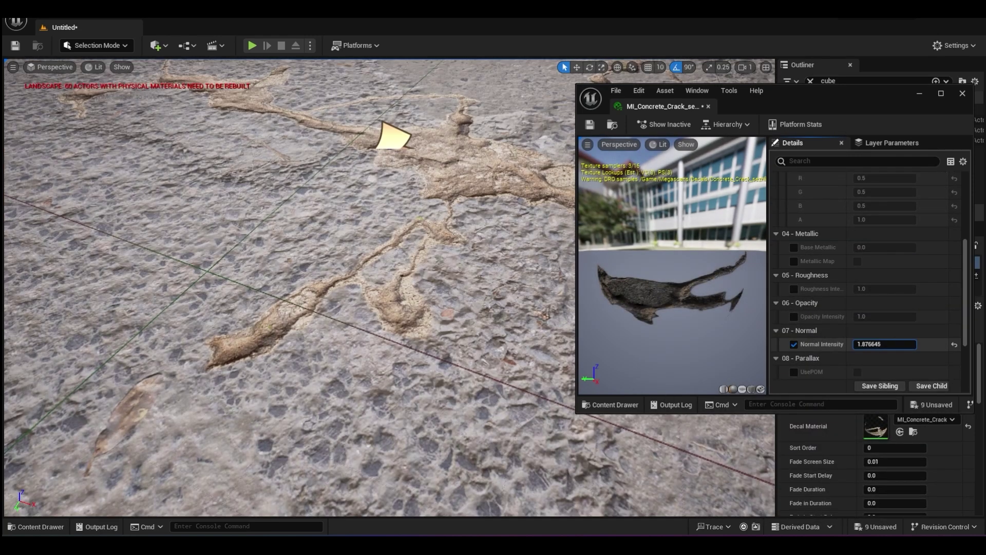
left_click_drag(884, 344, 919, 344)
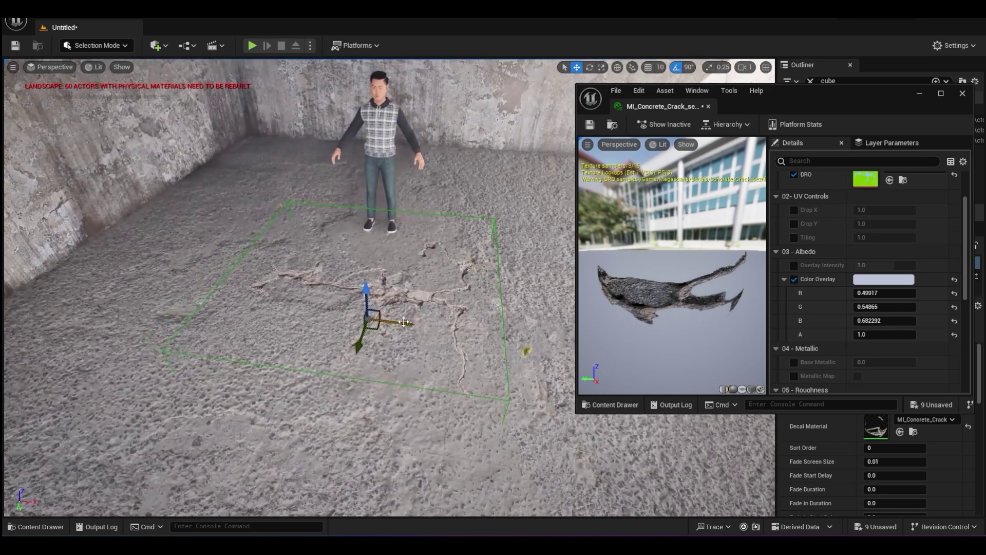
Spread rotated and resized copies of the concrete crack decal across other parts of the room's floor.
key("e")
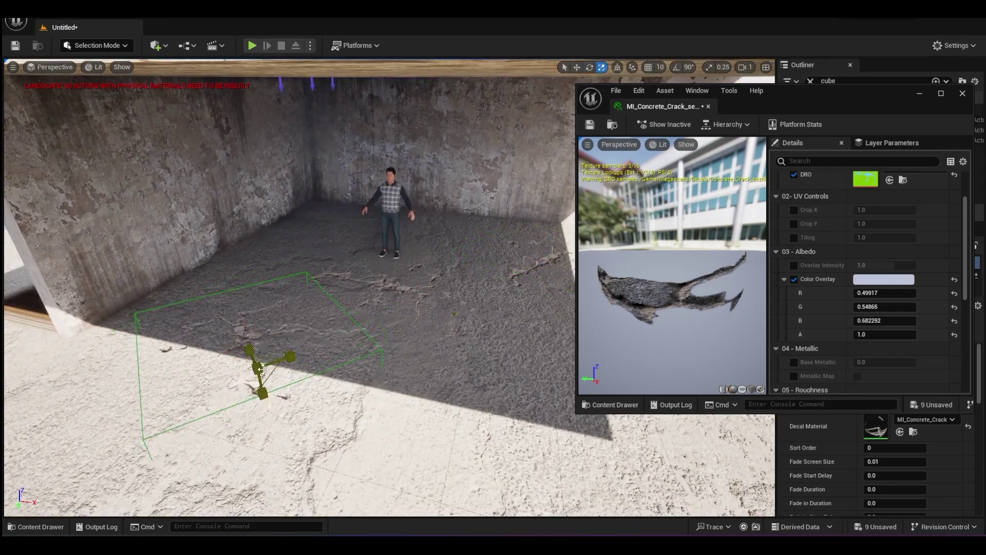
key("w")
left_click_drag(253, 354, 332, 237)
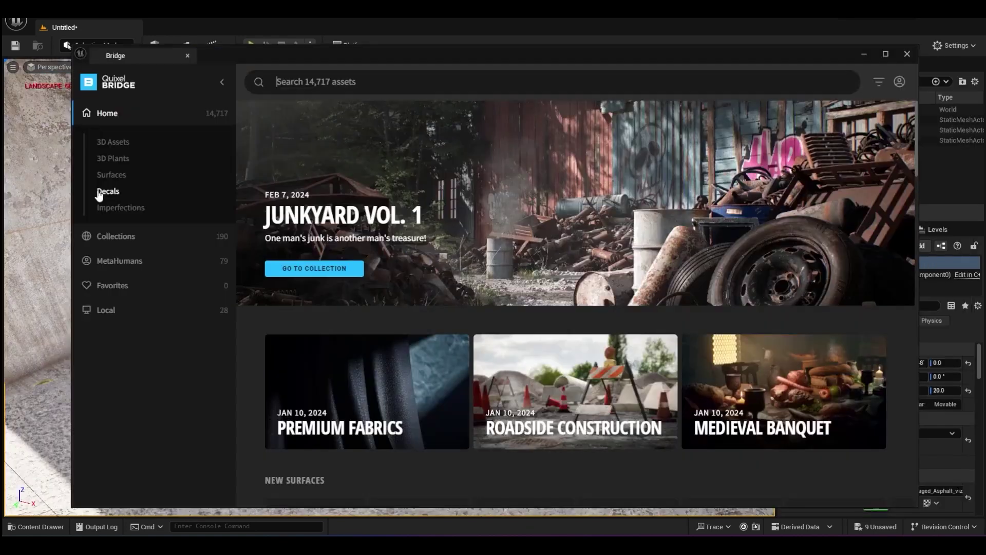
Get the High Velocity Blood Spatter decal from Bridge's Blood decals and place it over the branching crack on the floor.
left_click(106, 192)
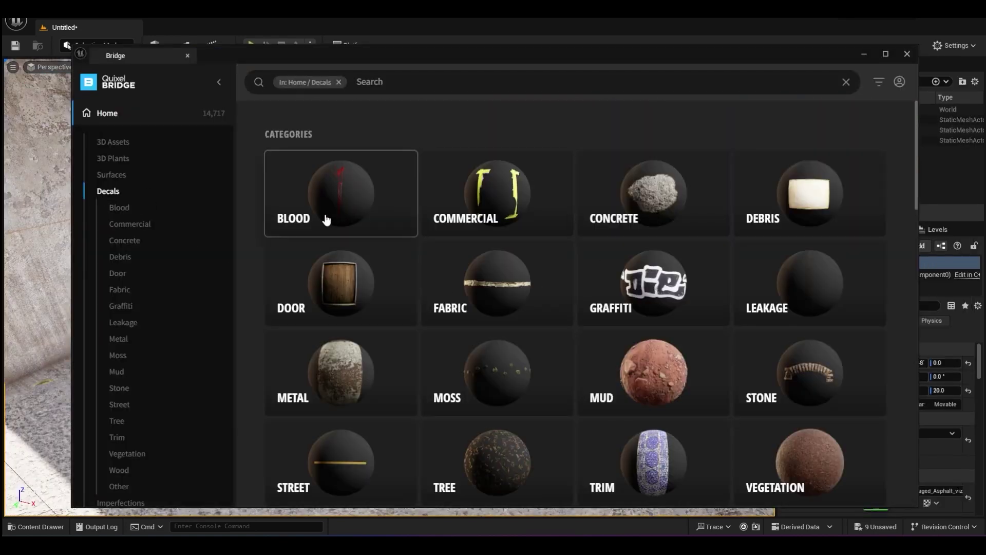
left_click(327, 220)
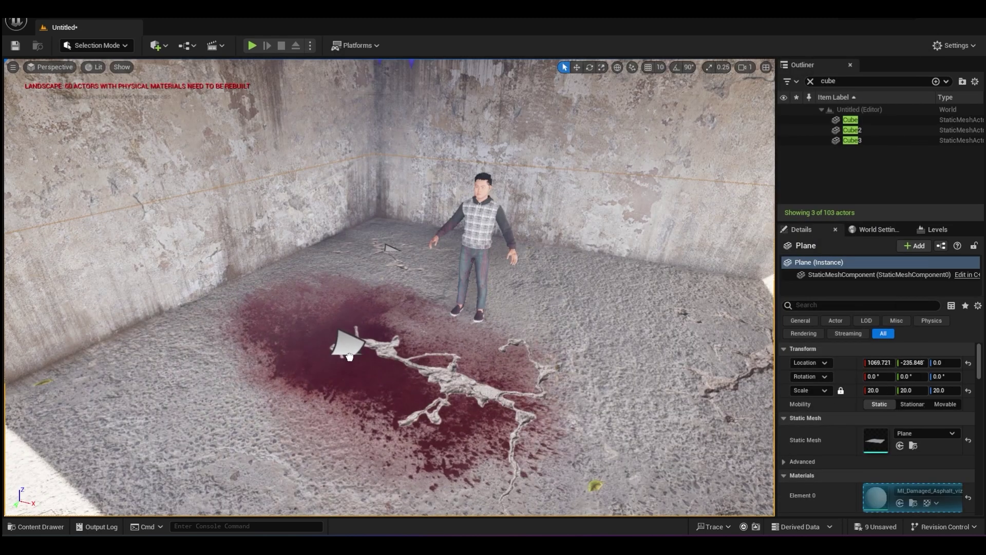
left_click_drag(380, 370, 389, 375)
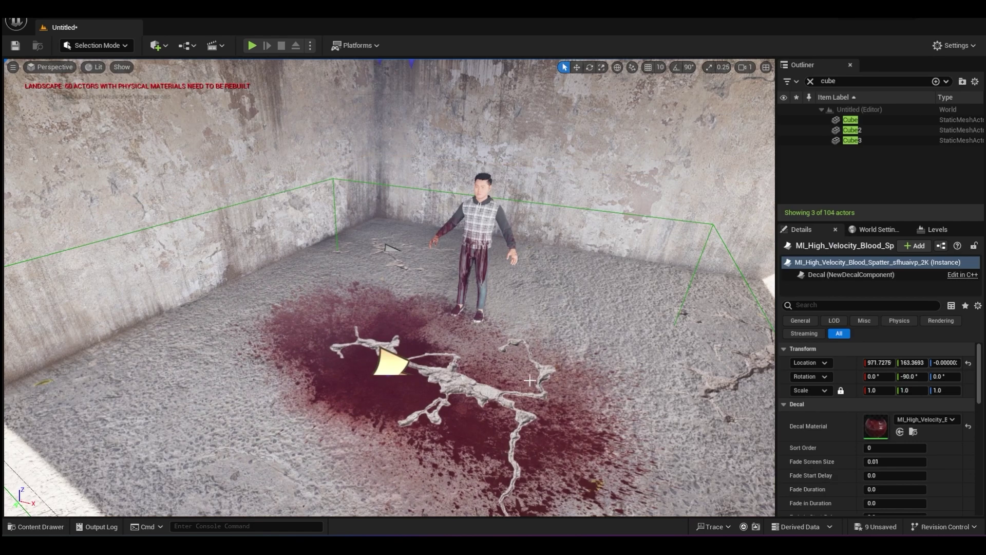
Turn off Receives Decals for the Body component of the character.
right_click_drag(483, 367, 552, 214)
left_click(503, 194)
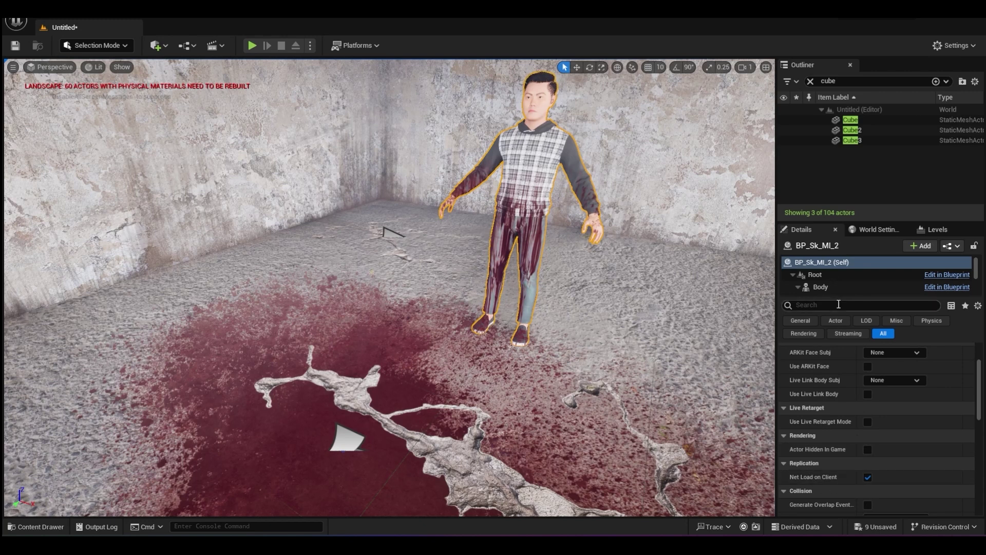
left_click(842, 287)
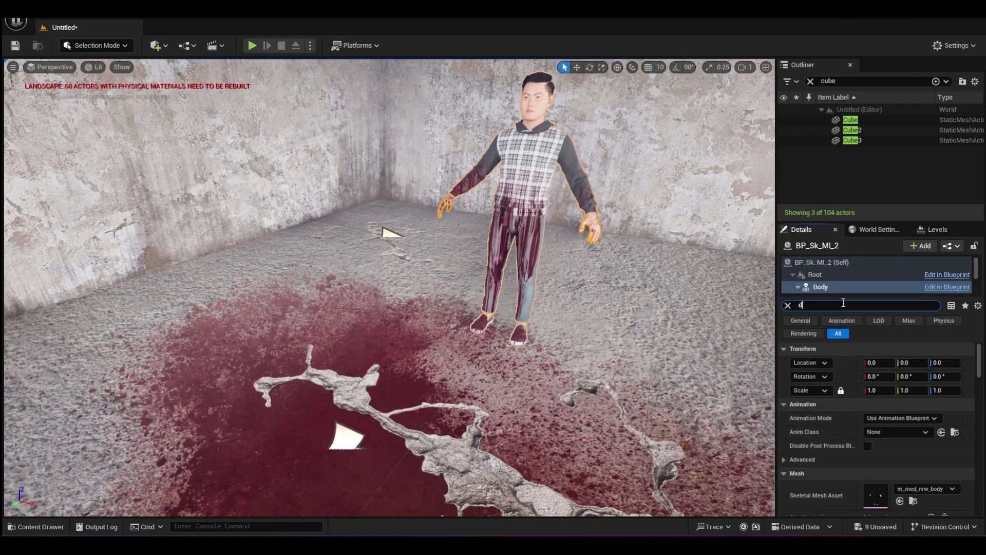
left_click(843, 305)
type("decal")
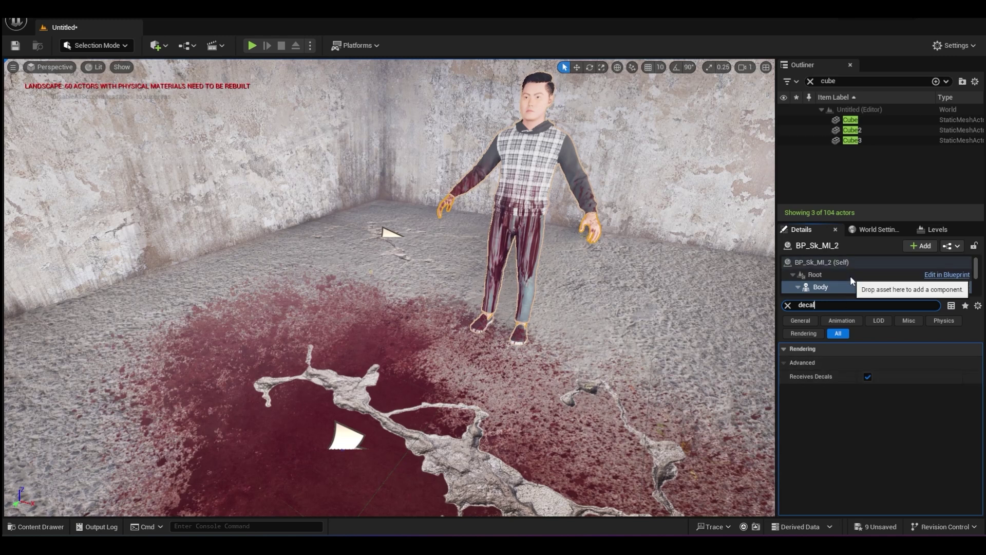
left_click(867, 376)
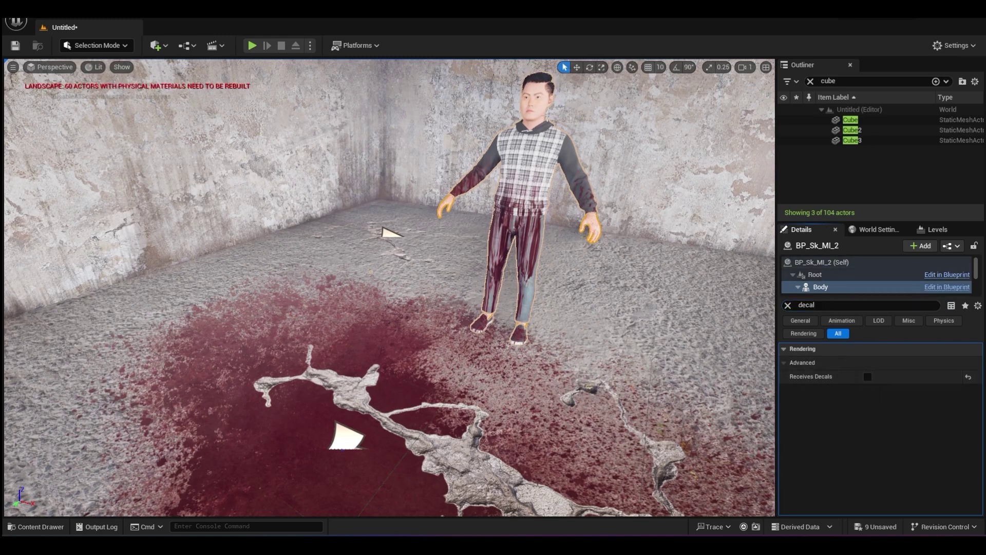
Turn off Receives Decals for the character's Legs and Feet components.
scroll(851, 281, "down", 3)
left_click(849, 263)
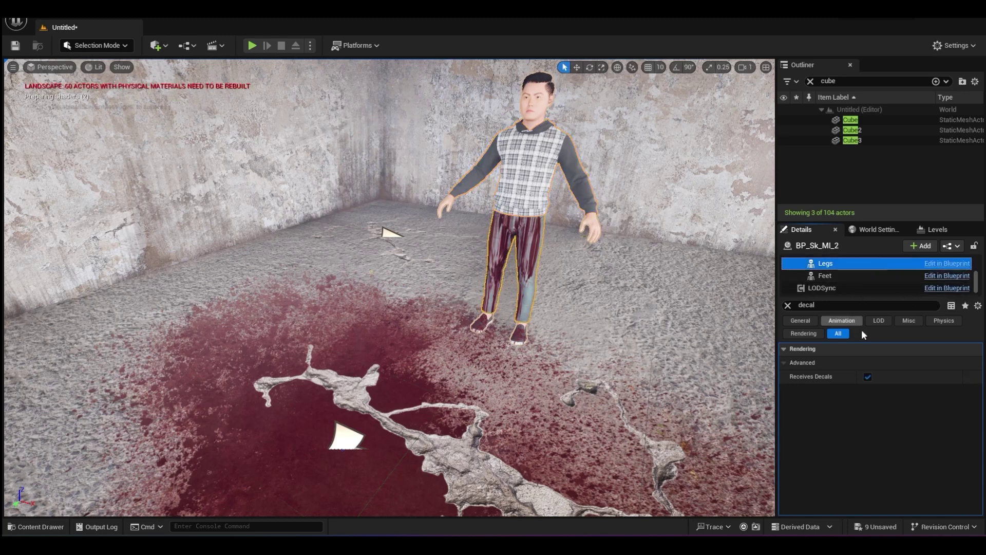
left_click(867, 376)
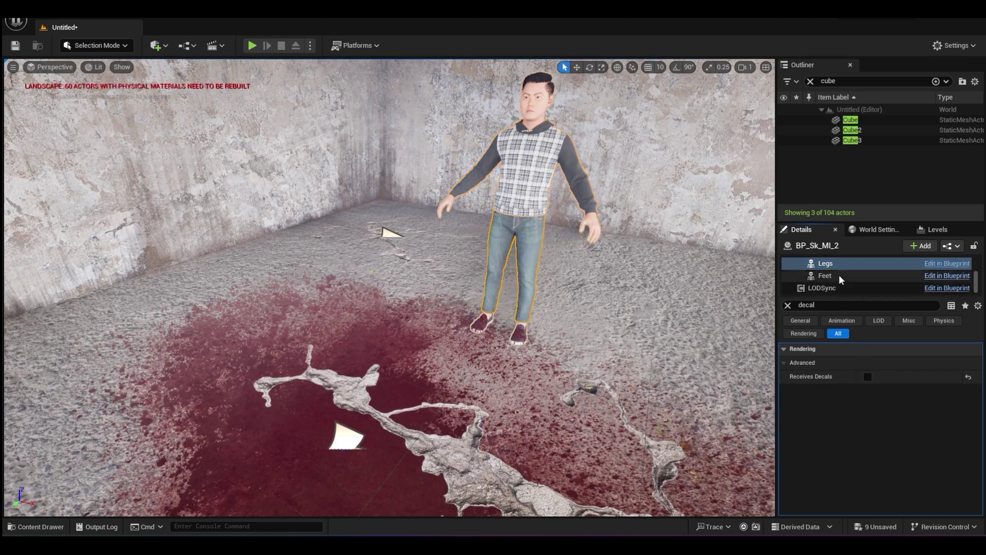
left_click(839, 275)
left_click(868, 376)
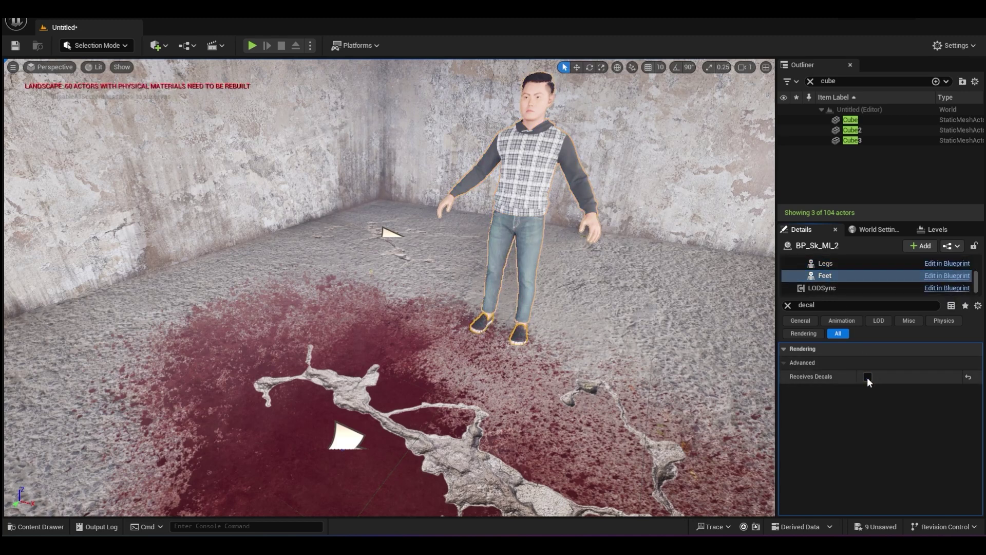
Set the Sort Order of the blood spatter decal on the floor to 1.
right_click_drag(514, 308, 513, 339)
scroll(484, 379, "down", 4)
left_click(493, 375)
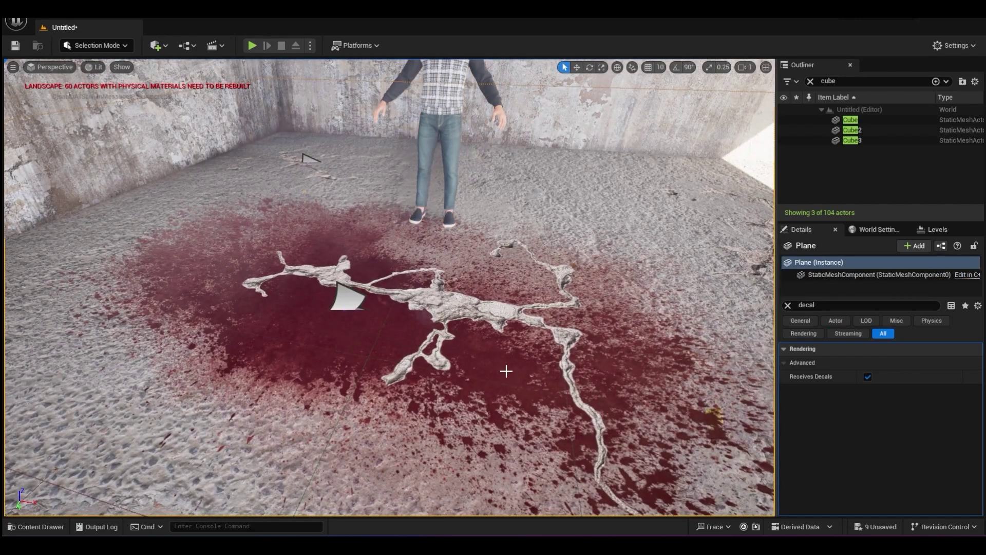
right_click_drag(357, 355, 355, 361)
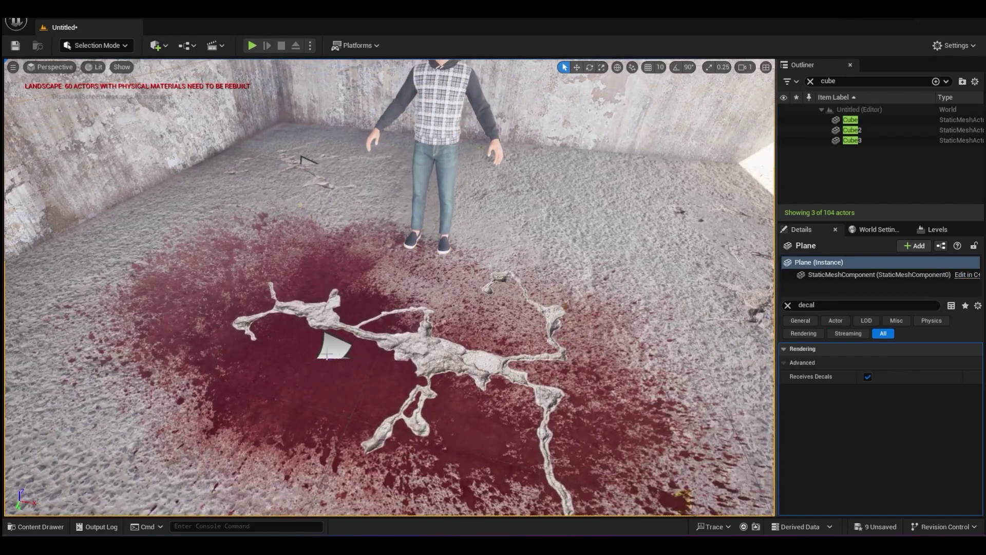
left_click(309, 366)
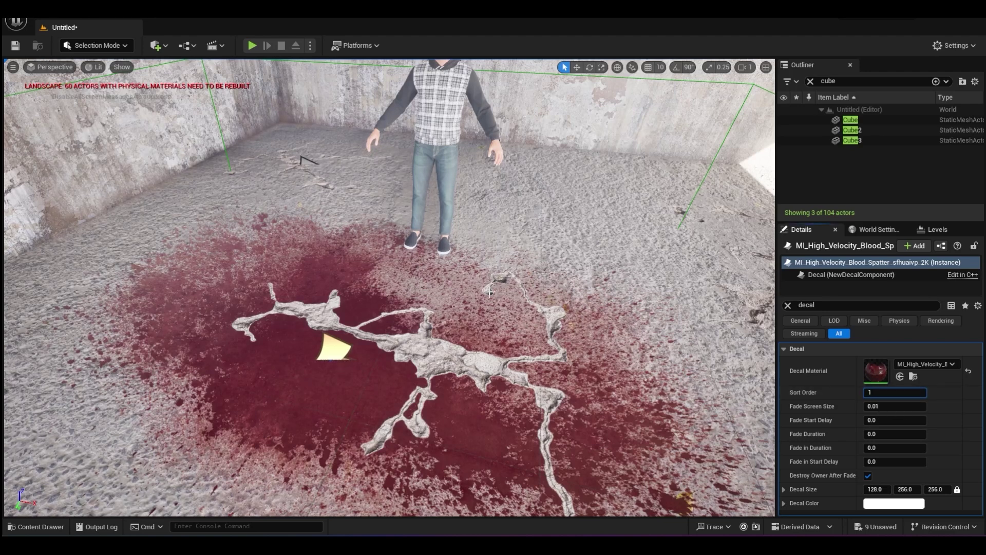
key("Return")
Lower the blood spatter decal into the floor to thin the stain, and enable and darken its material's Color Overlay.
key("w")
left_click_drag(329, 393, 339, 437)
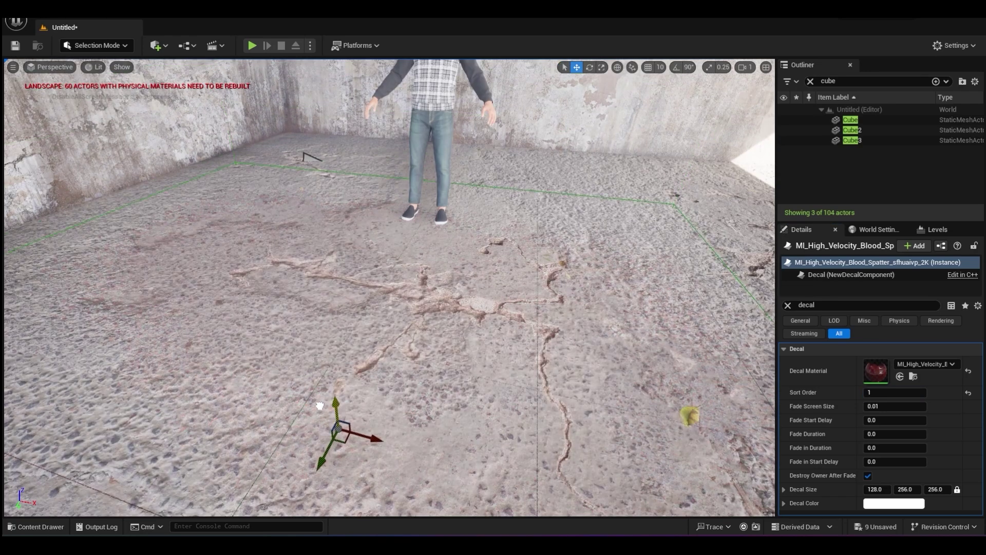
left_click_drag(321, 400, 322, 410)
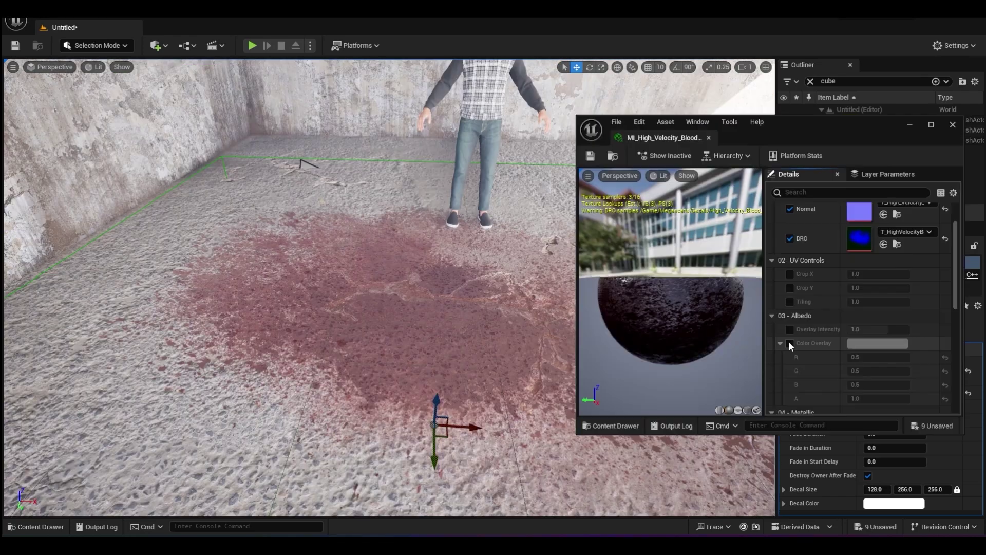
left_click(790, 343)
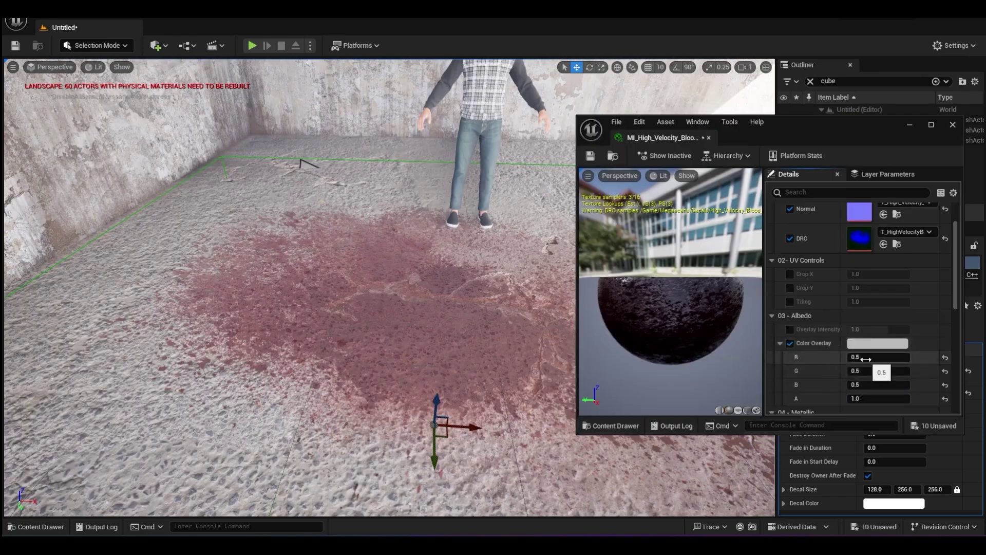
left_click_drag(866, 359, 832, 359)
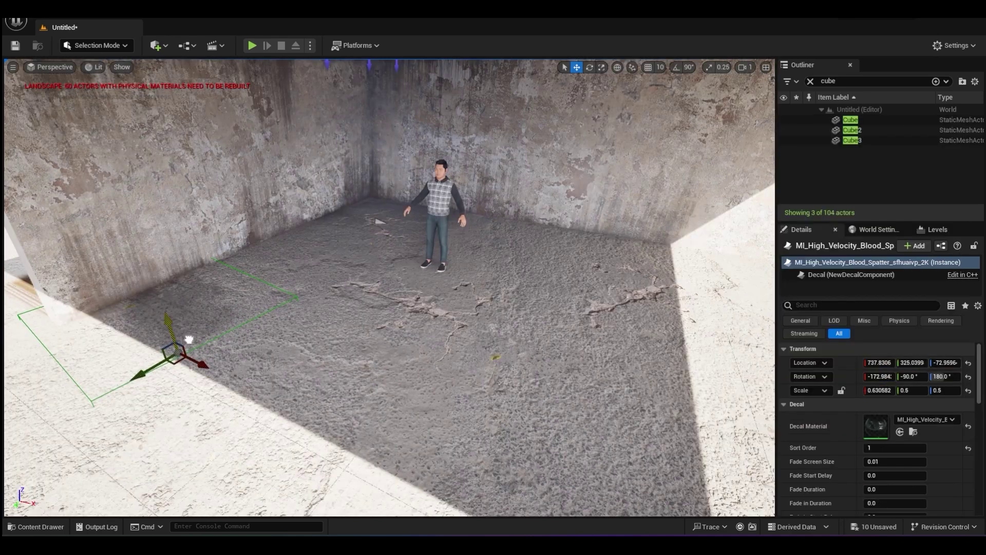
Distribute copies of the darkened spatter decal as dark stains around the character, with one copy scaled to 0.8 in Y and Z.
left_click_drag(176, 363, 283, 297)
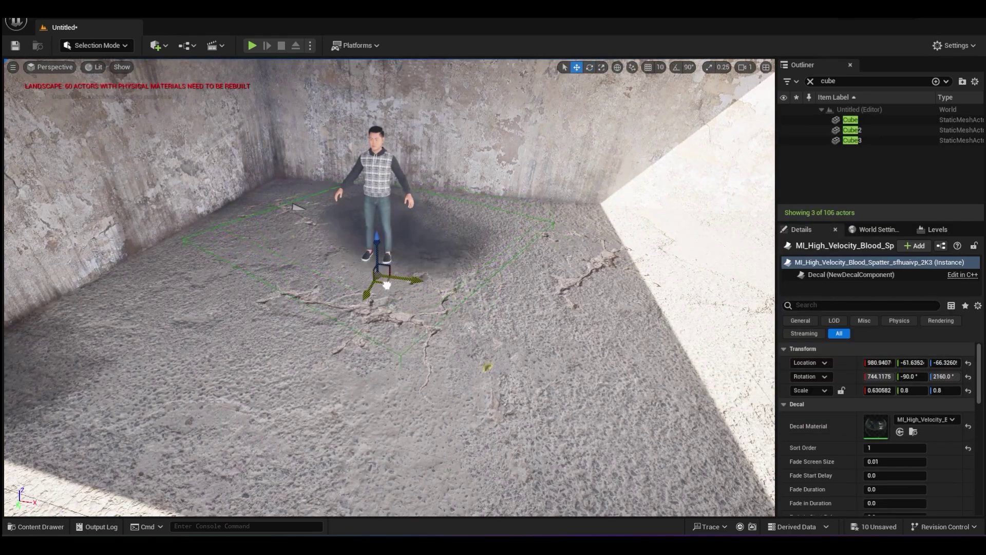
key("e")
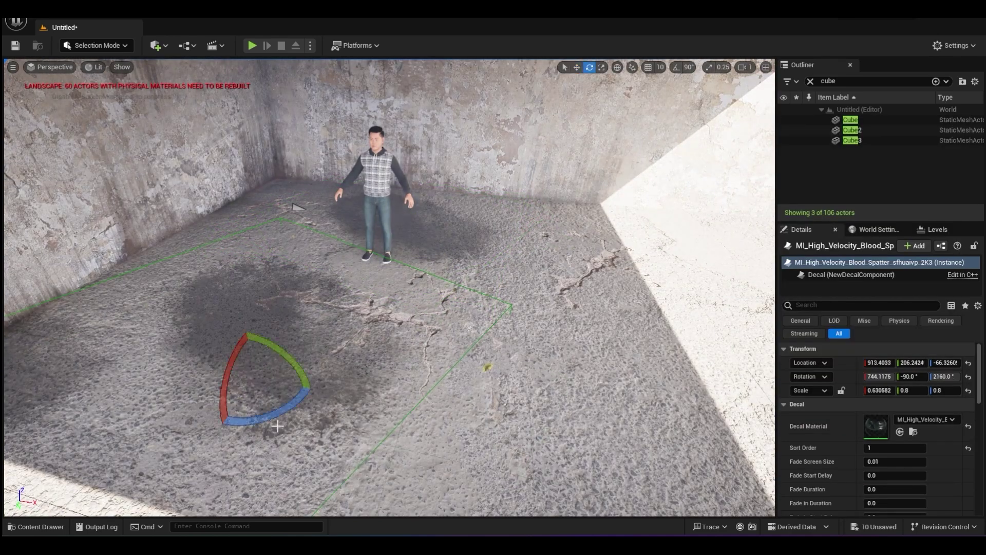